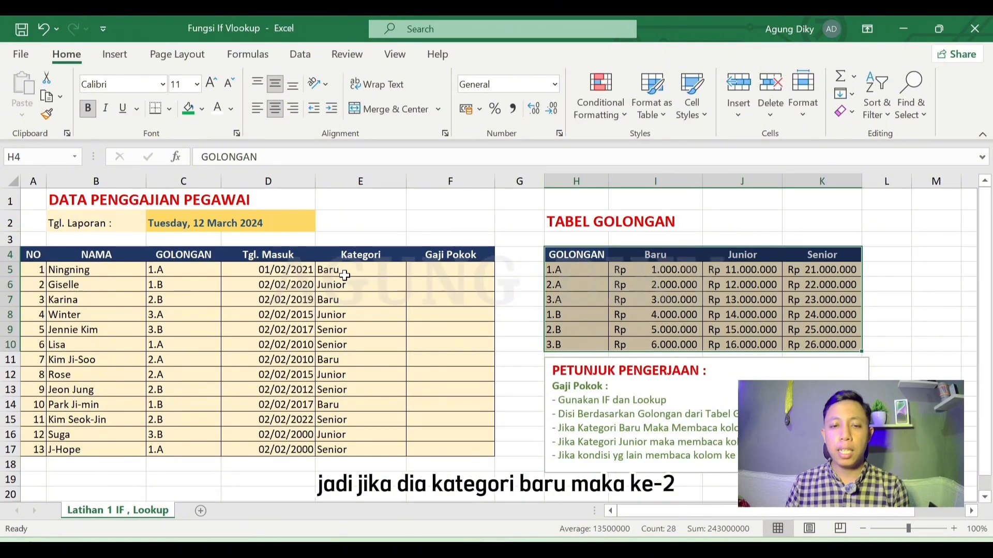
- Examine how the Kategori value in E5 relates to the Baru, Junior and Senior columns of the TABEL GOLONGAN table
left_click(344, 275)
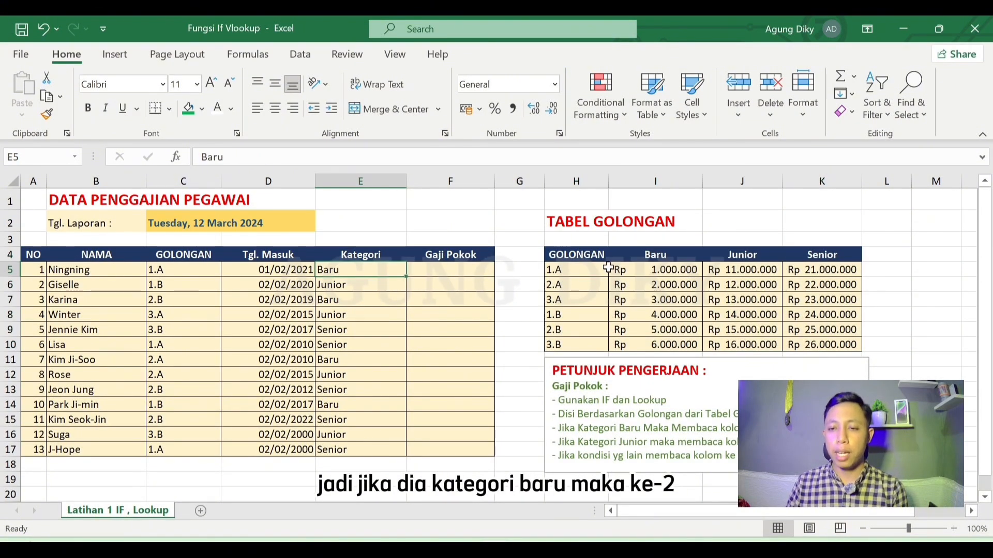
left_click(655, 254)
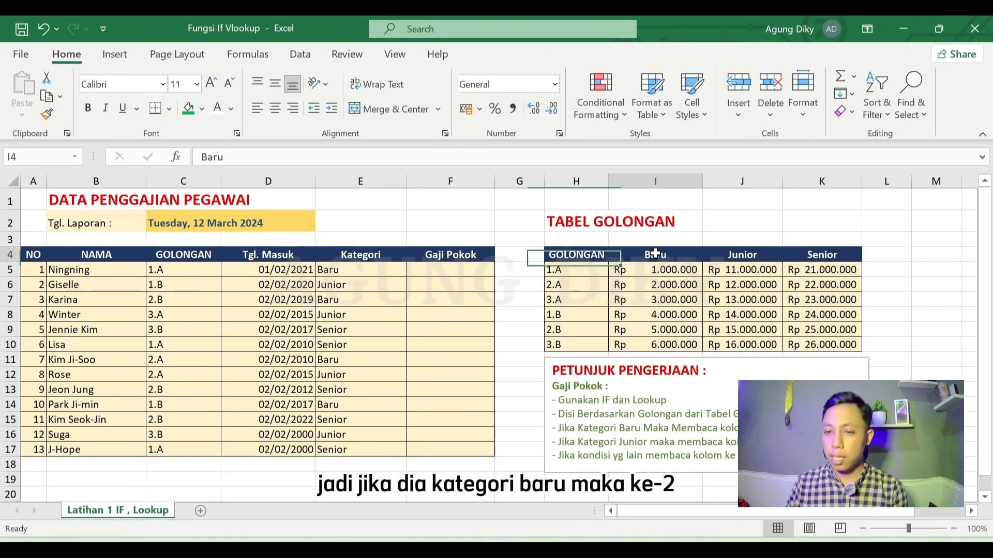
left_click(743, 256)
left_click(801, 259)
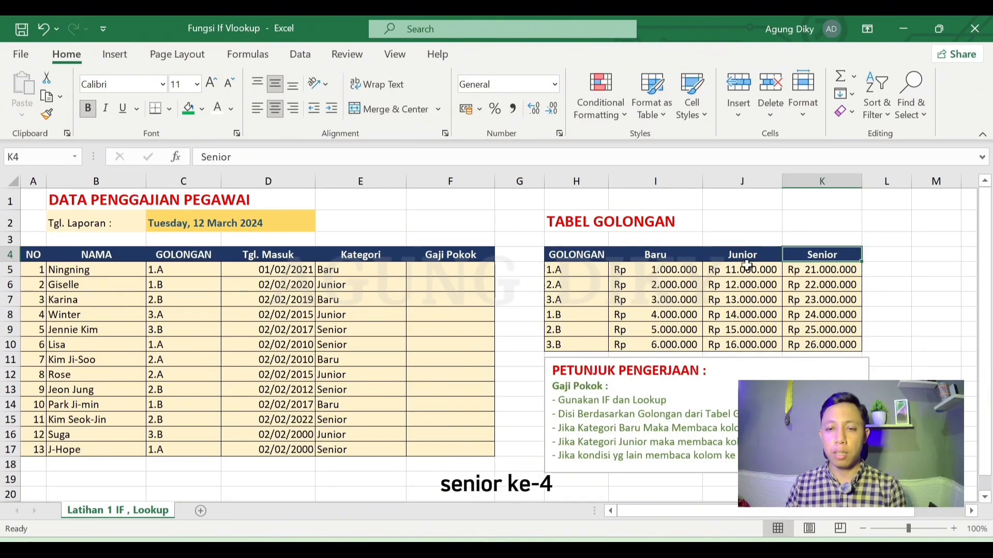
left_click(450, 270)
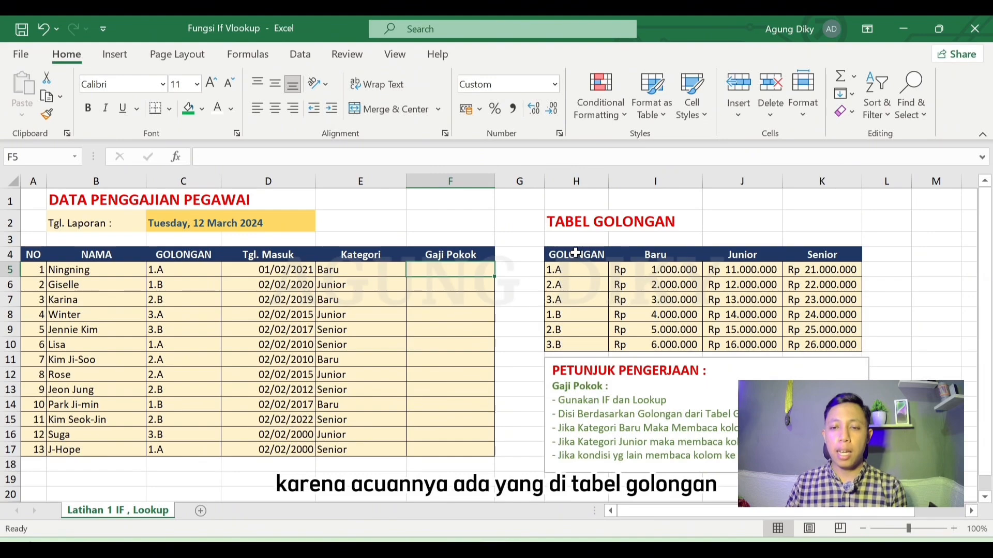
left_click_drag(574, 253, 824, 342)
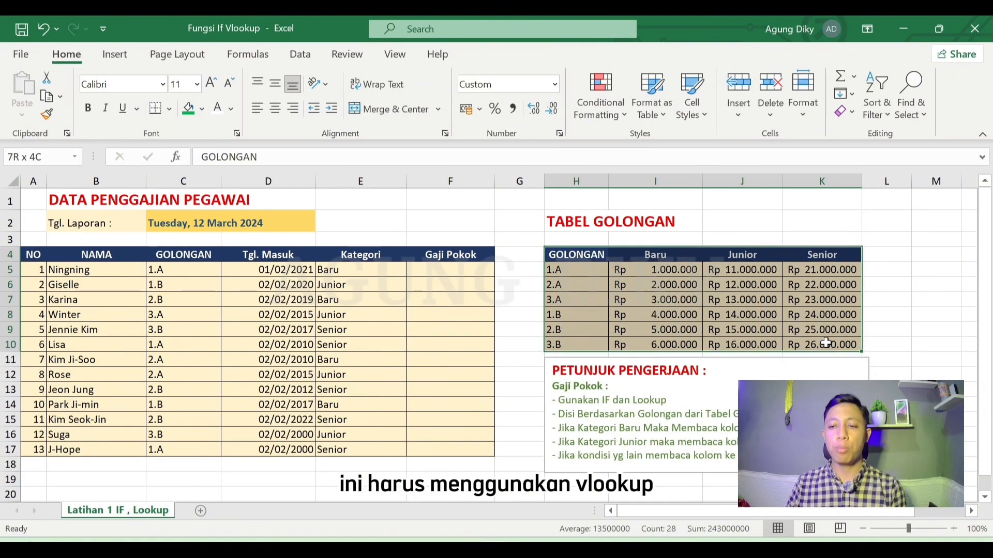
left_click(371, 277)
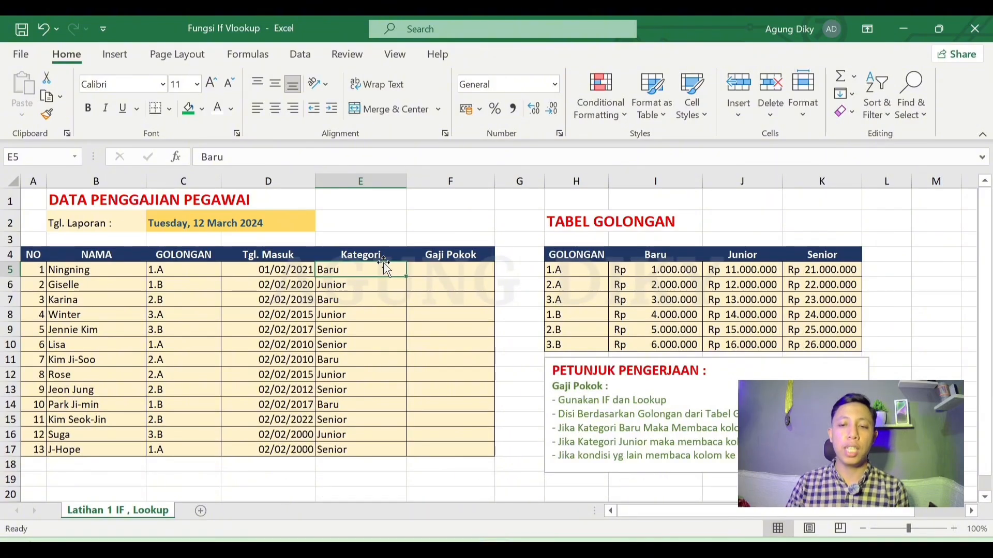
- Start an IF formula in the first Gaji Pokok cell, F5, testing whether E5 equals "Baru"
key("Right")
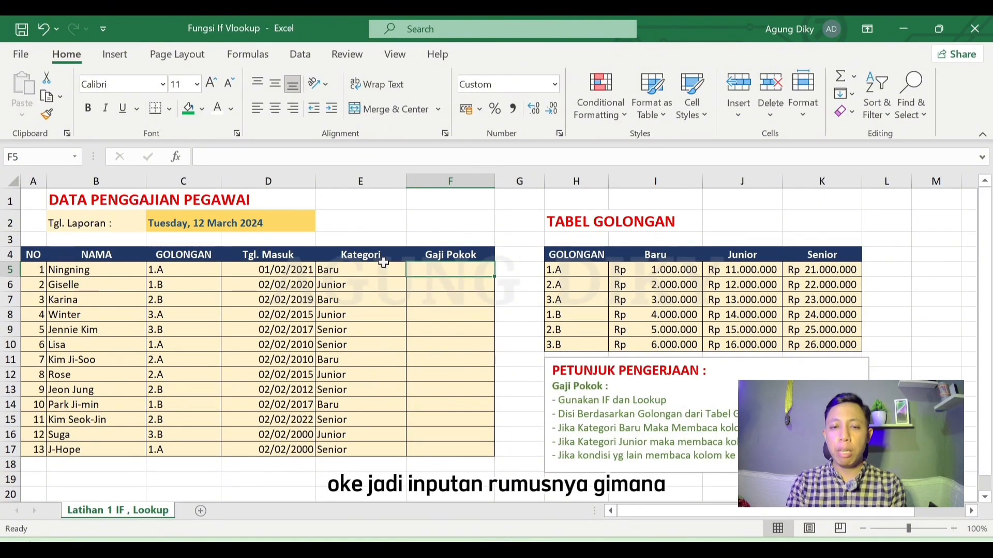
type("-")
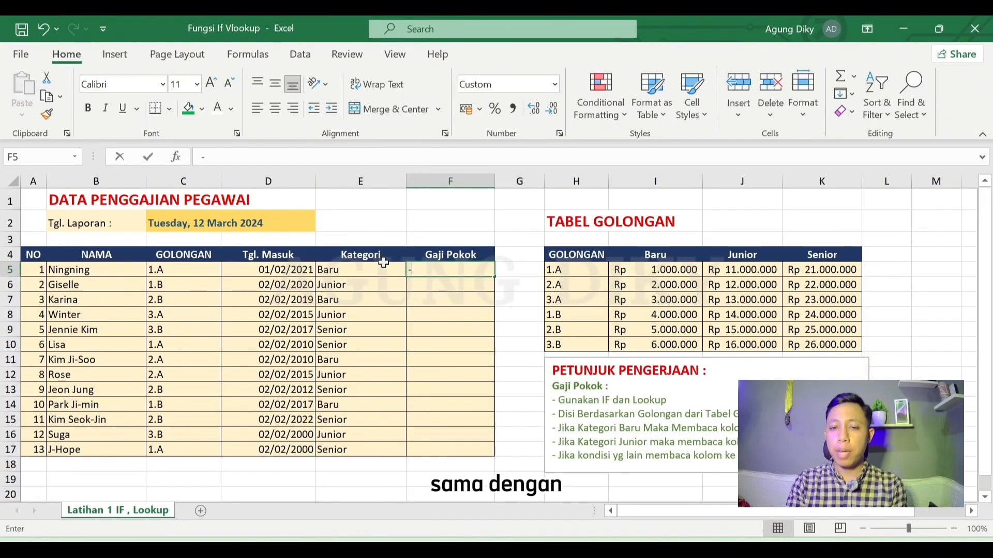
key("BackSpace")
type("=")
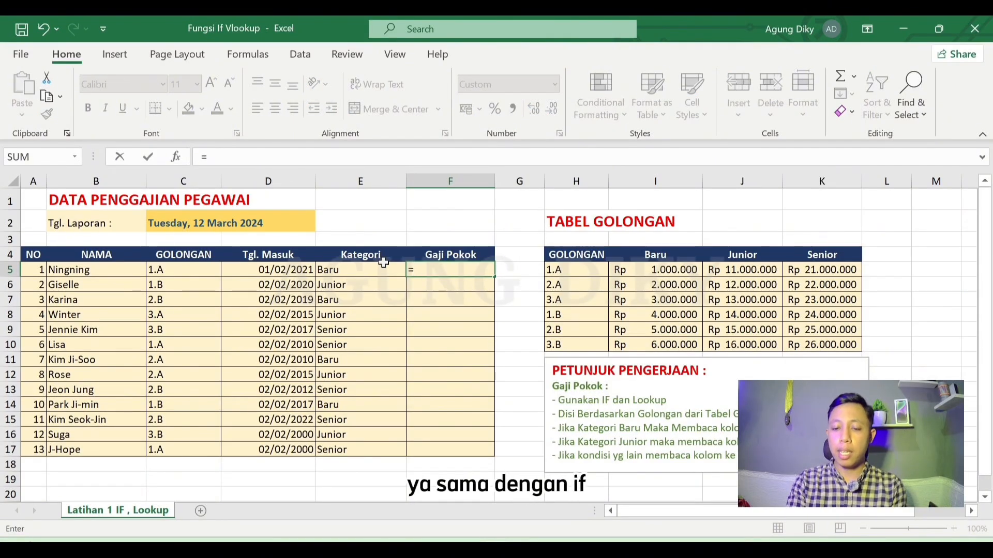
type("if")
key("Tab")
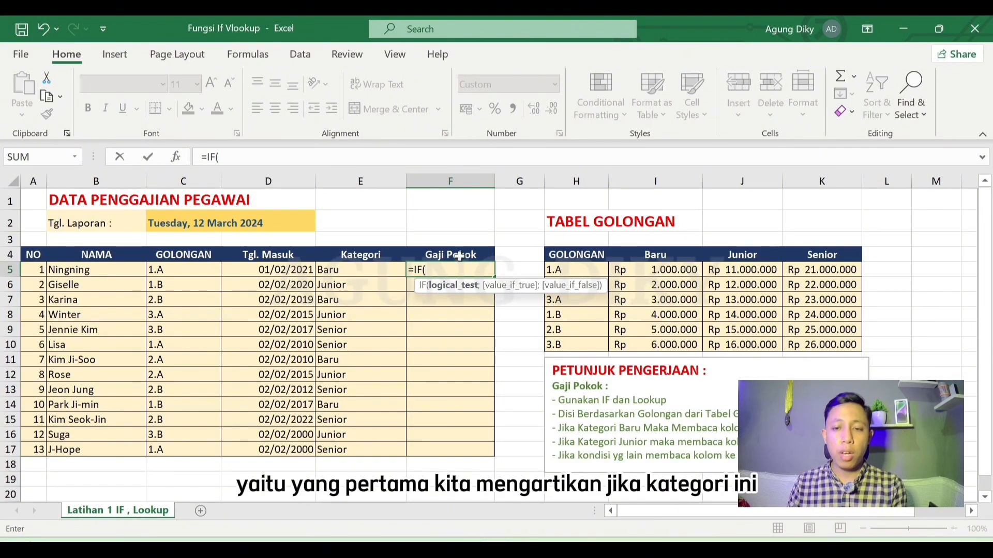
left_click(372, 270)
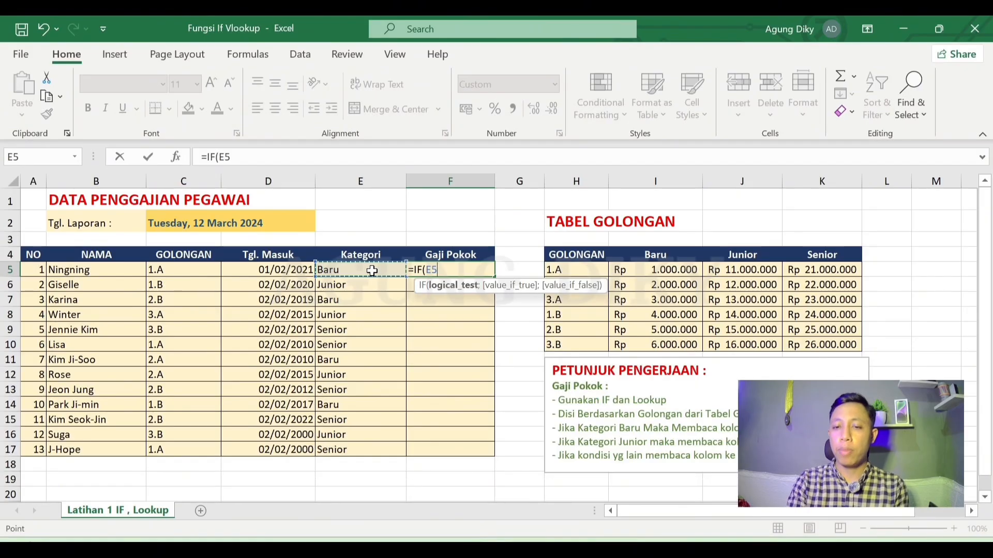
type("=\"")
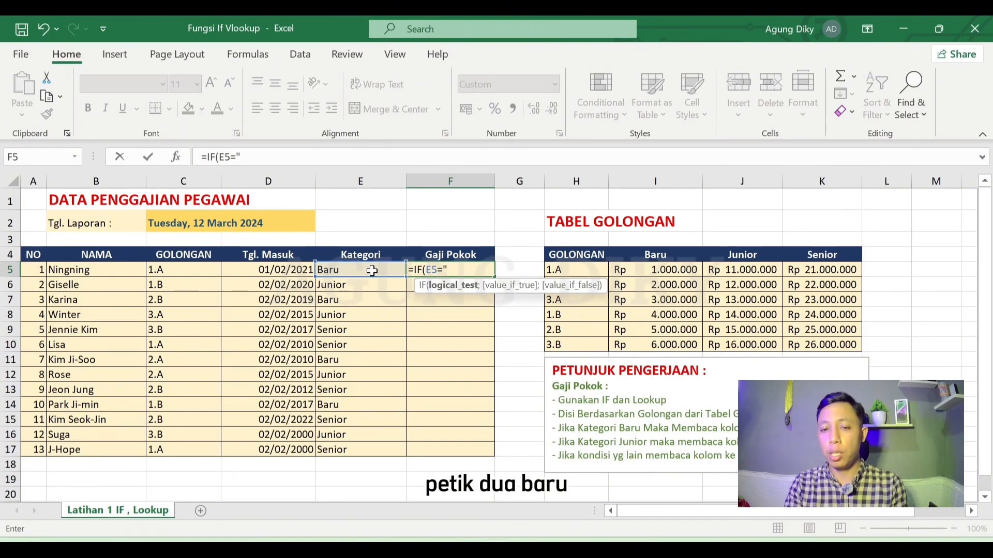
type("Bar")
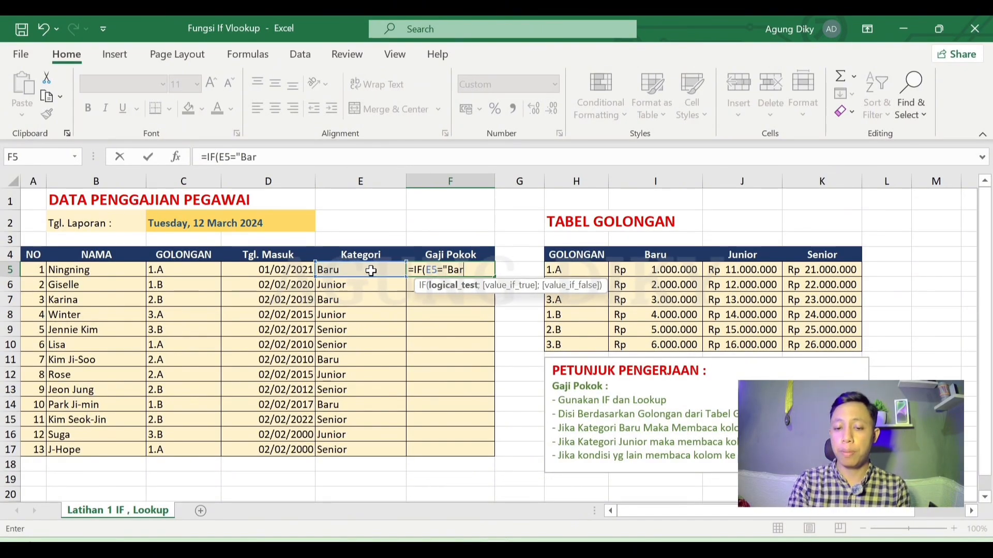
type("u\"")
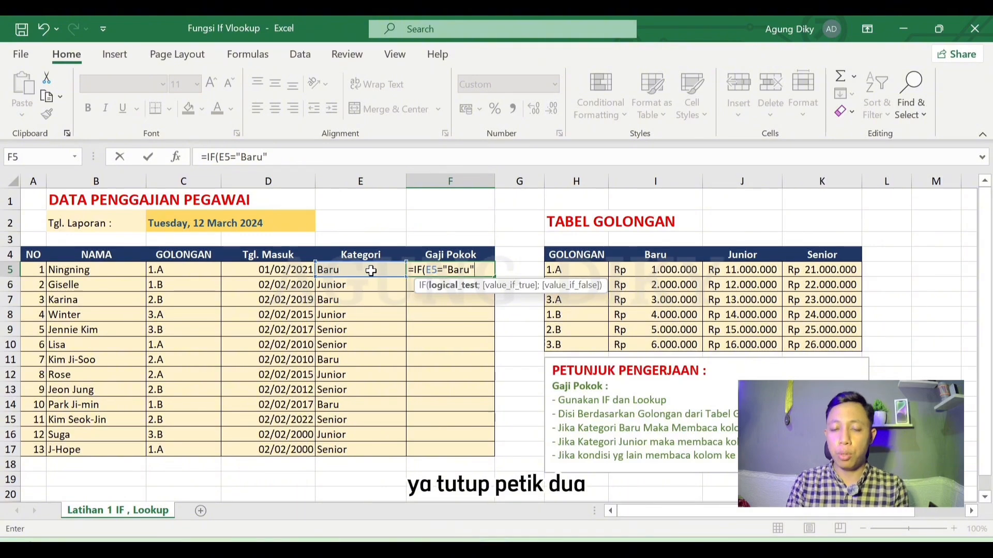
type(";")
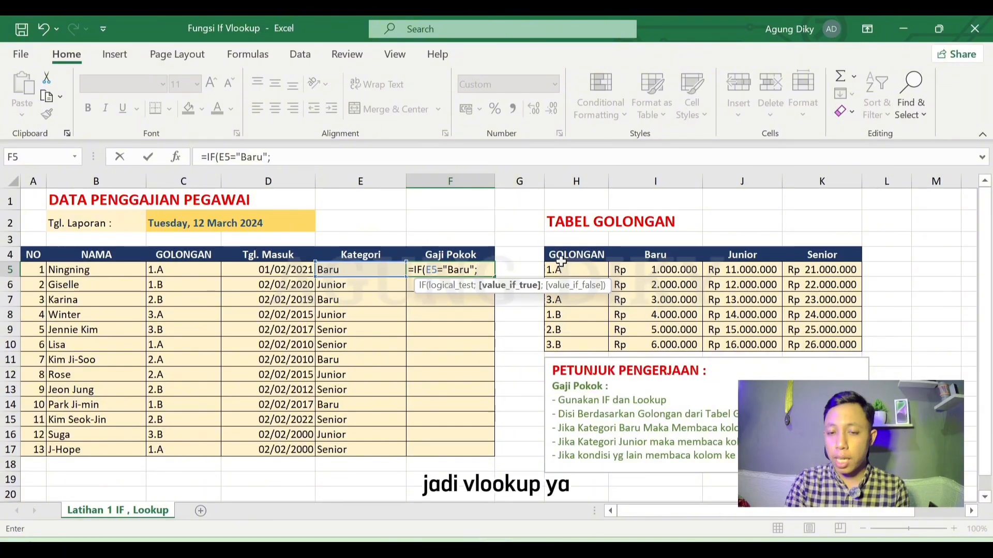
- Make the Baru result a VLOOKUP of C5 in the absolute range $H$4:$K$10, returning column 2 with FALSE for exact match
type("vl")
key("Tab")
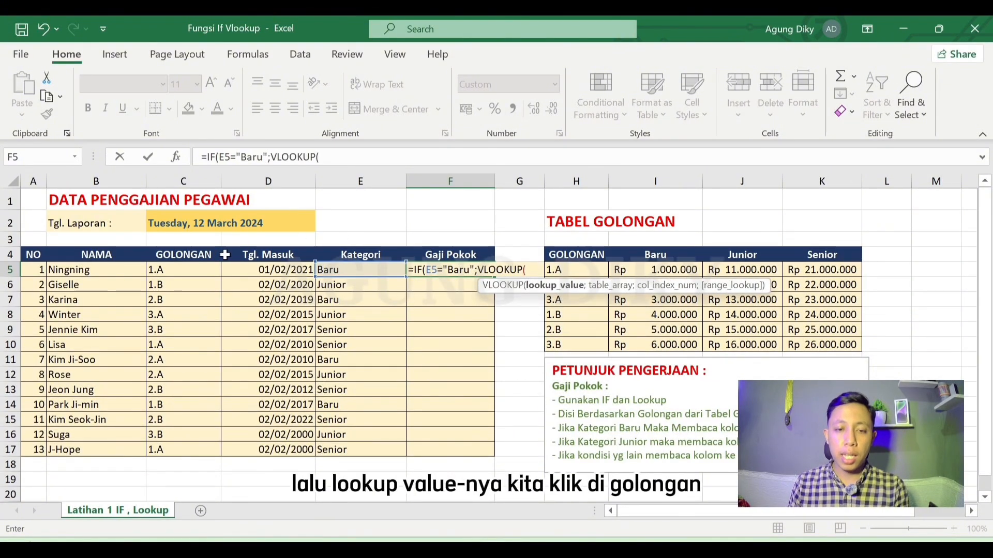
left_click(199, 272)
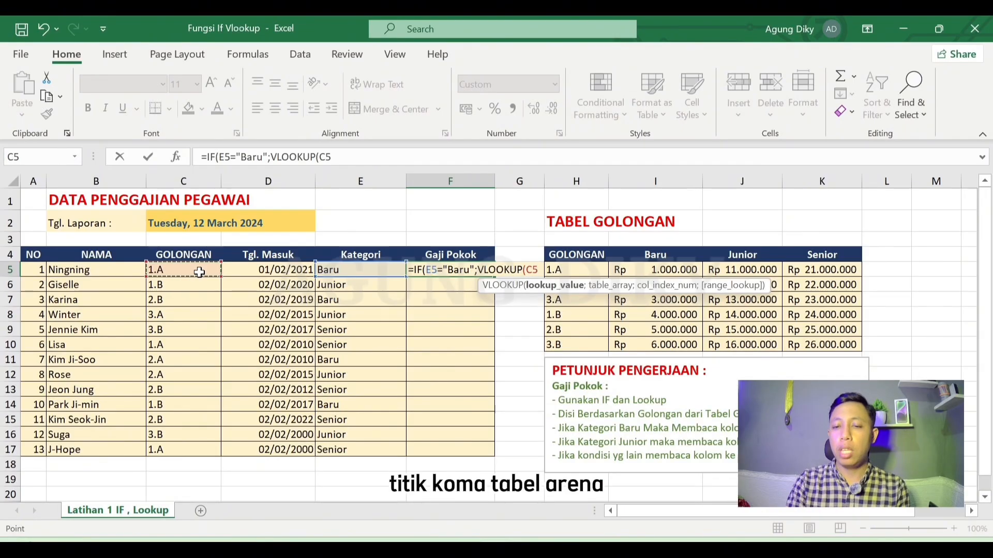
type(";")
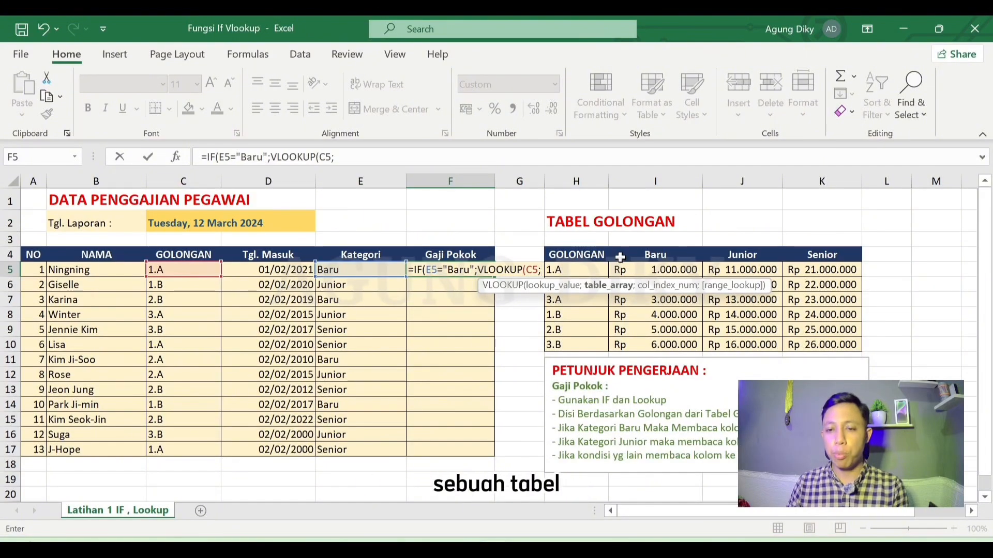
left_click_drag(579, 254, 856, 348)
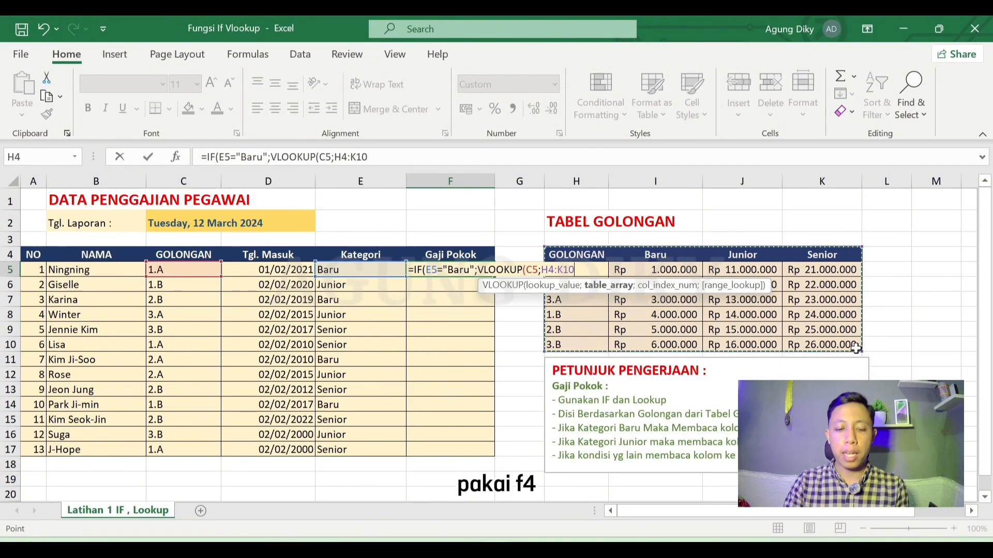
key("F4")
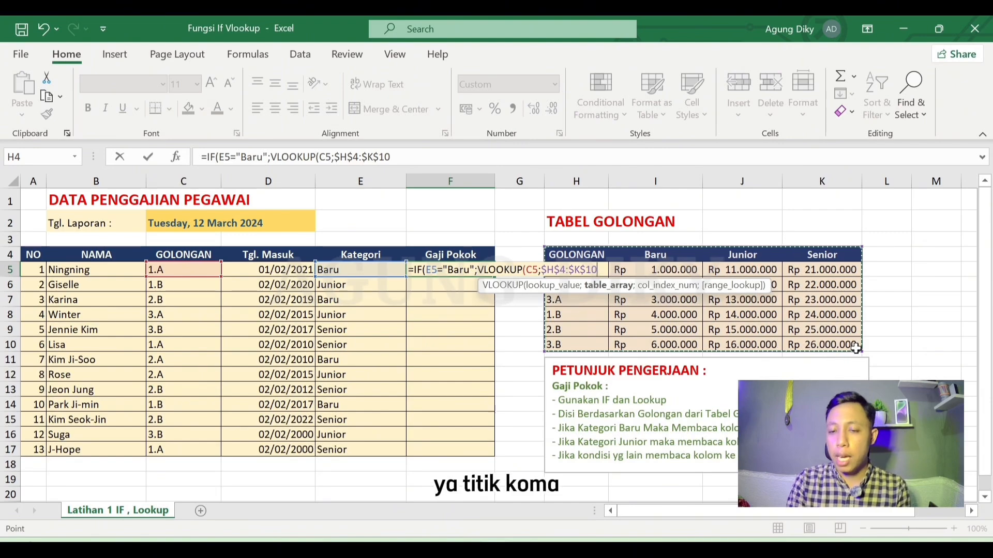
type(";")
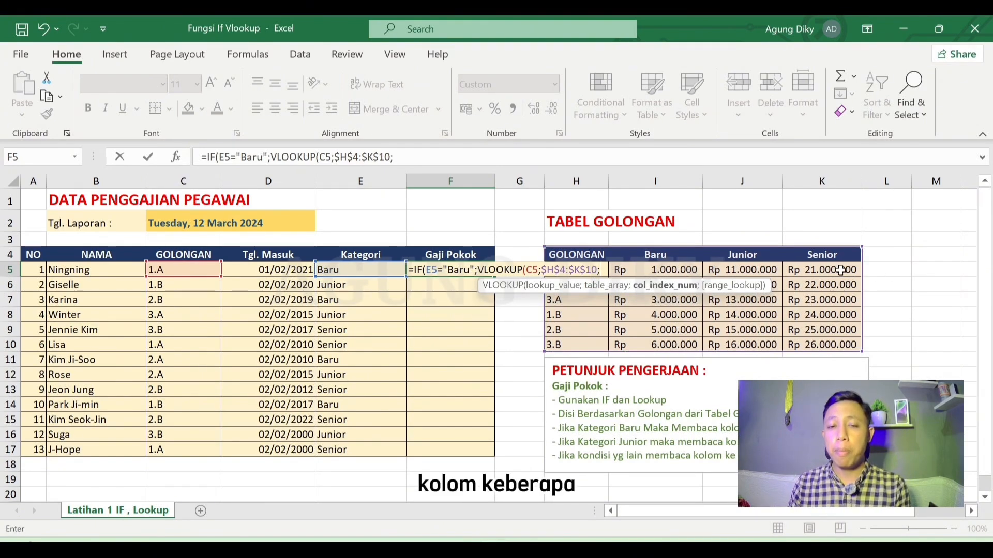
type("2")
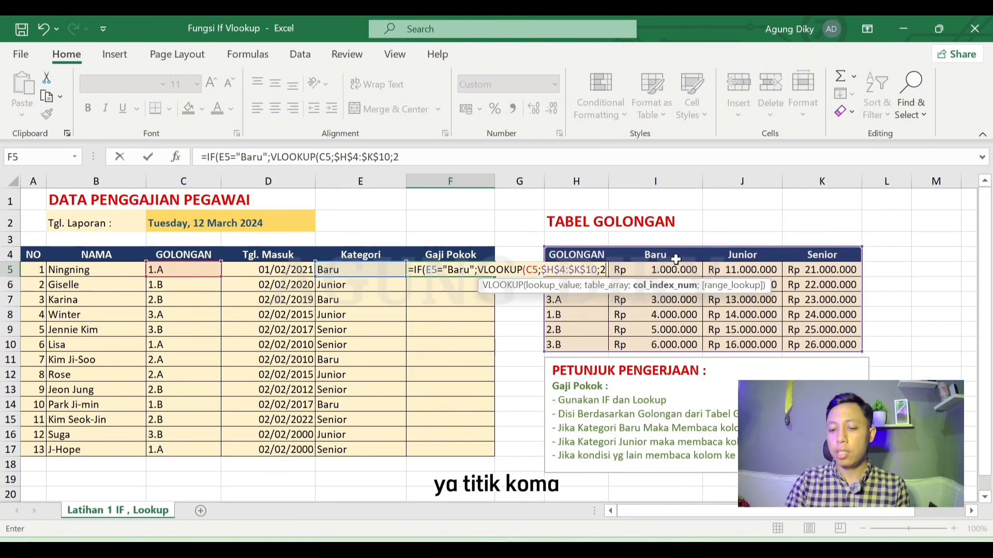
type(";FALSE")
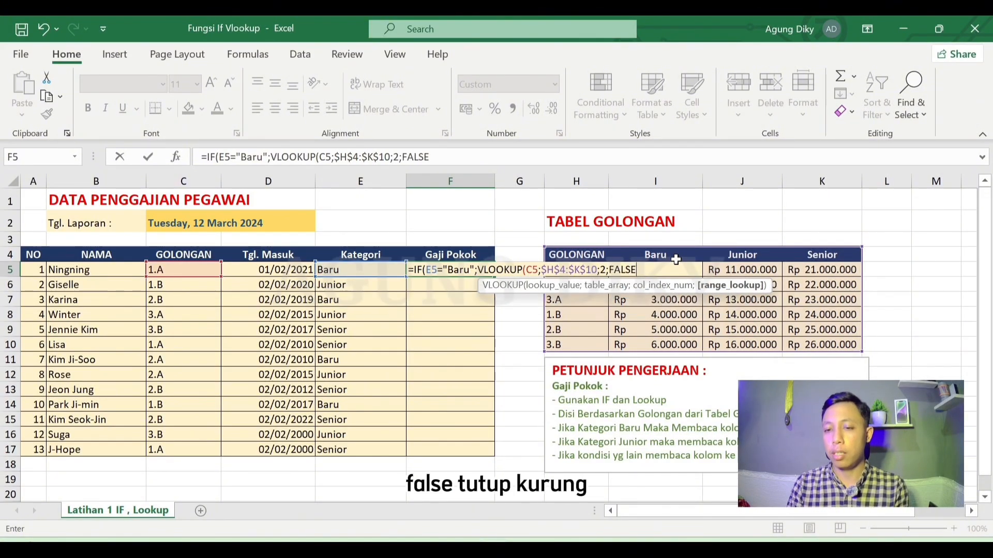
type(")")
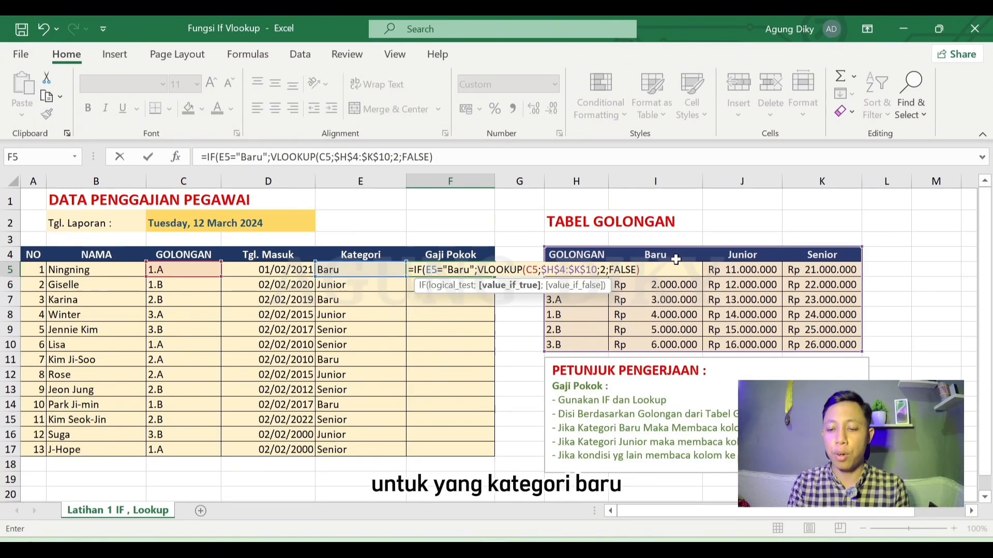
- Nest a second IF as the false result of the formula, testing whether E5 equals "Junior"
type(";")
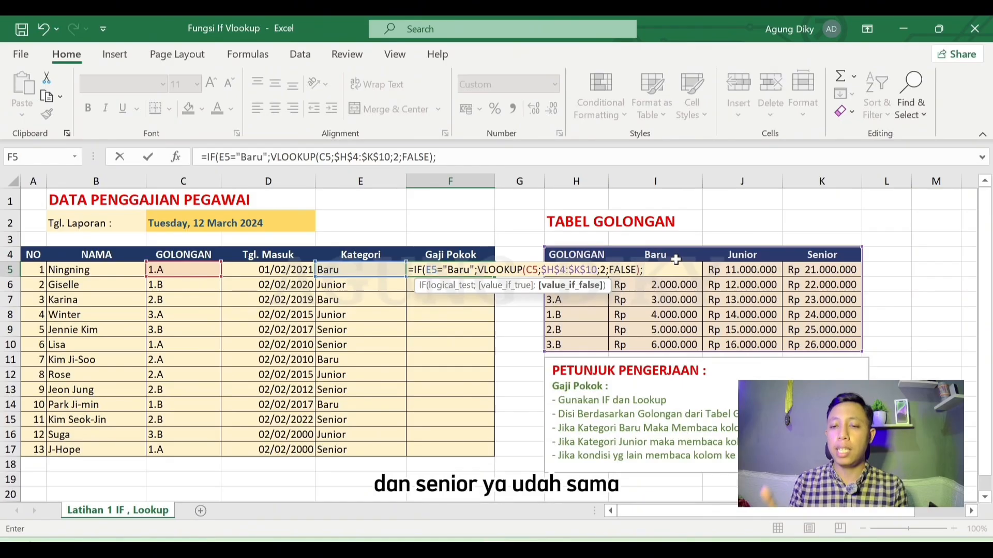
type("IF(")
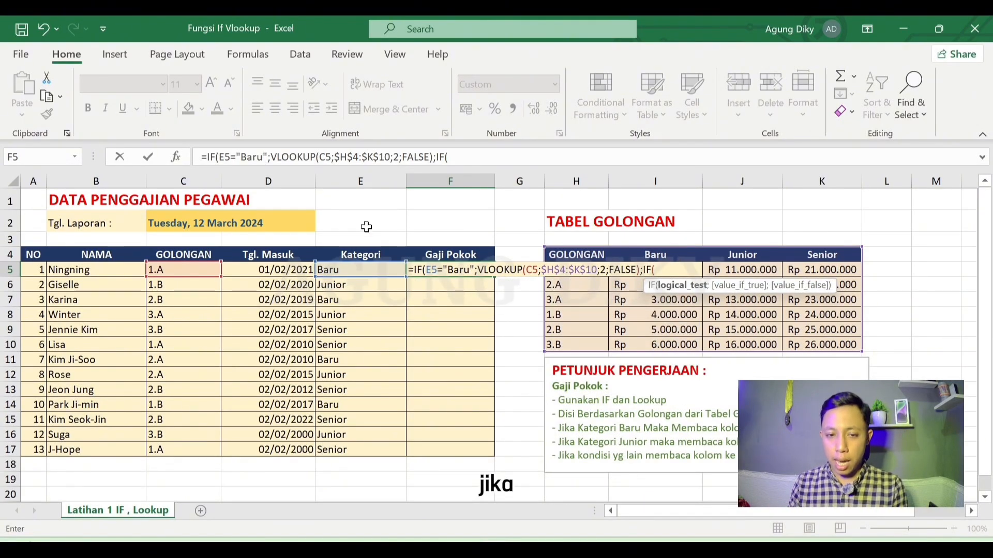
left_click(345, 271)
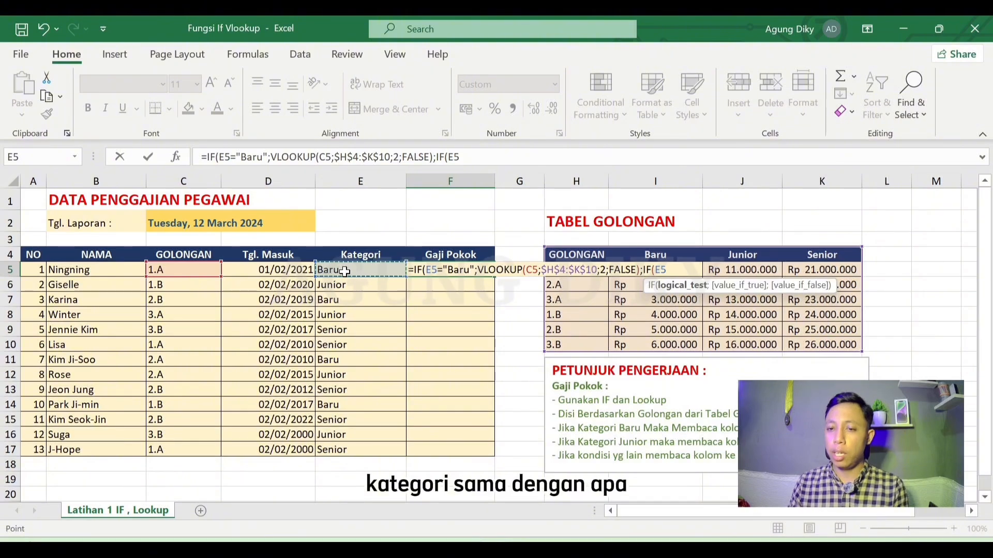
type("=\"")
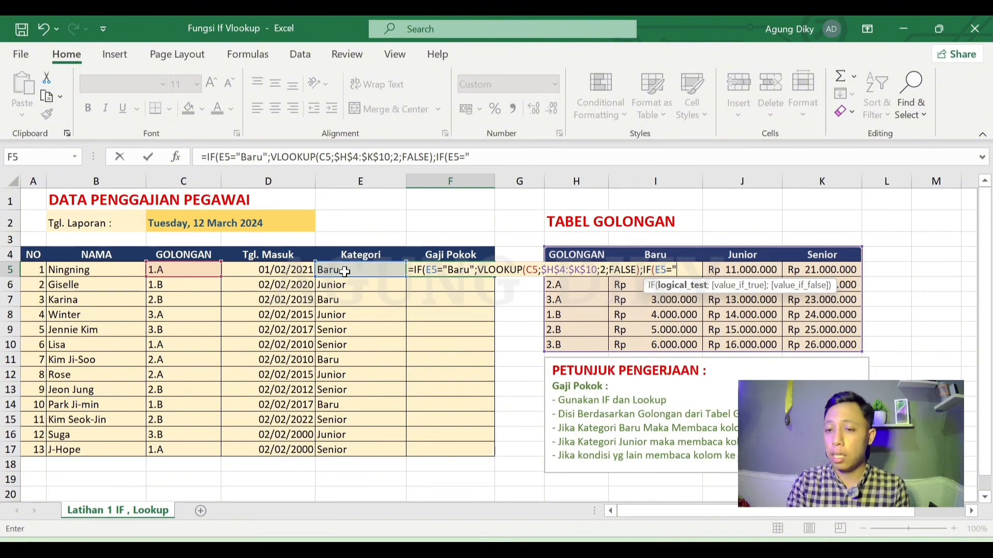
type("Junior")
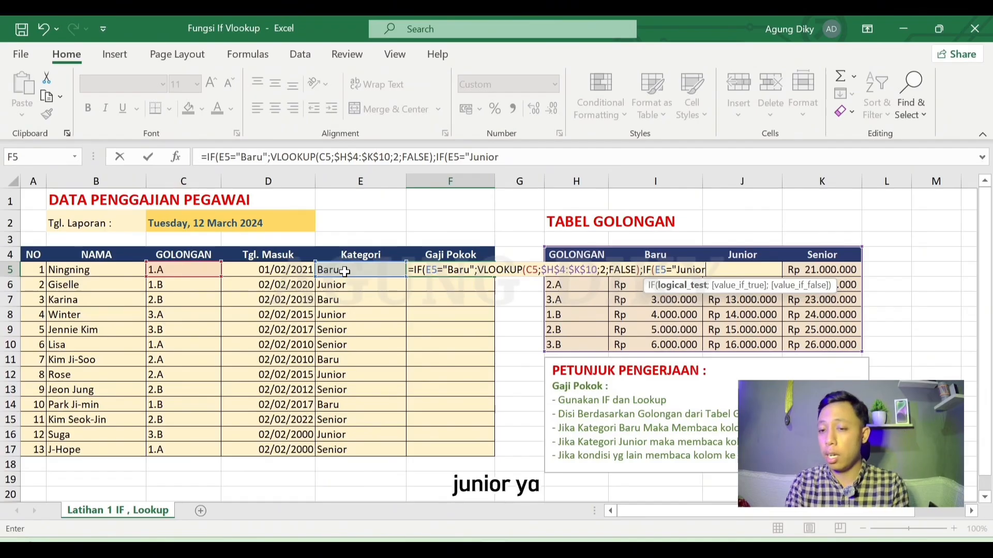
type("\";")
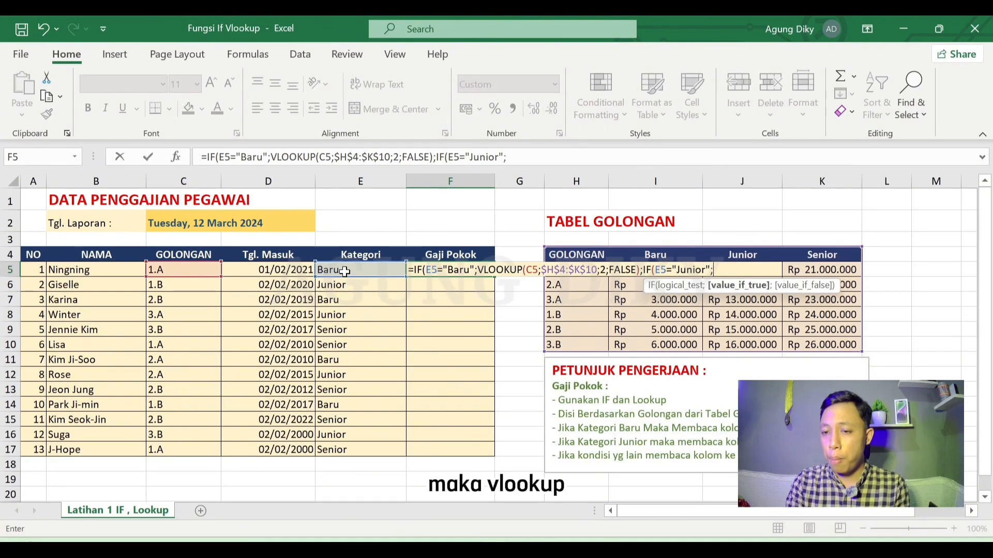
- Make the Junior result a VLOOKUP of C5 in the absolute range $H$4:$K$10, returning column 3 with FALSE for exact match
type("VLOOKUP(")
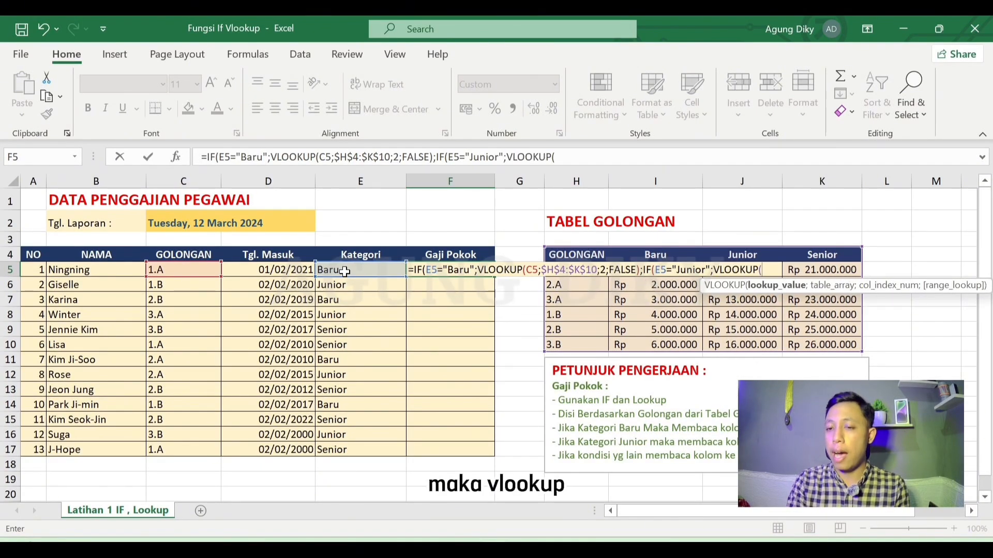
left_click(195, 269)
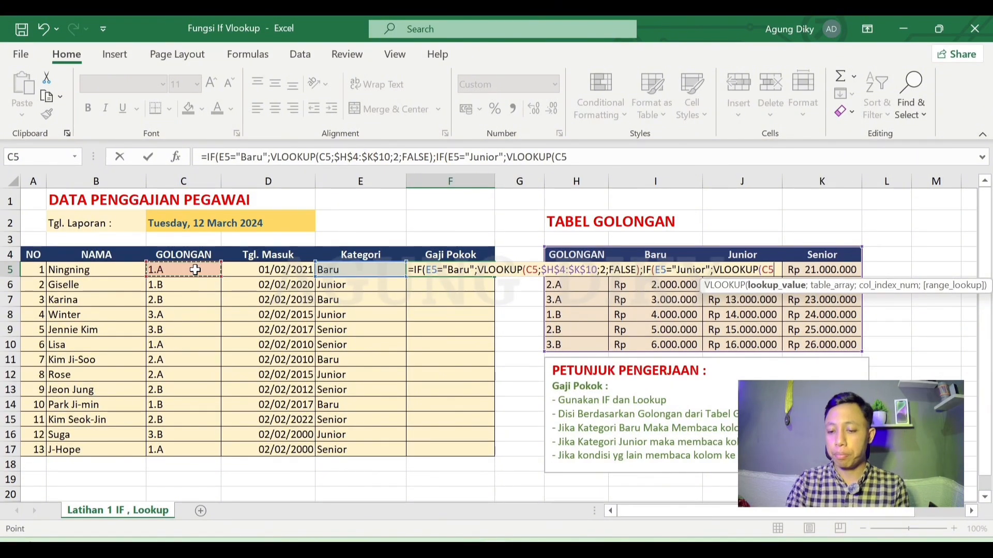
type(";")
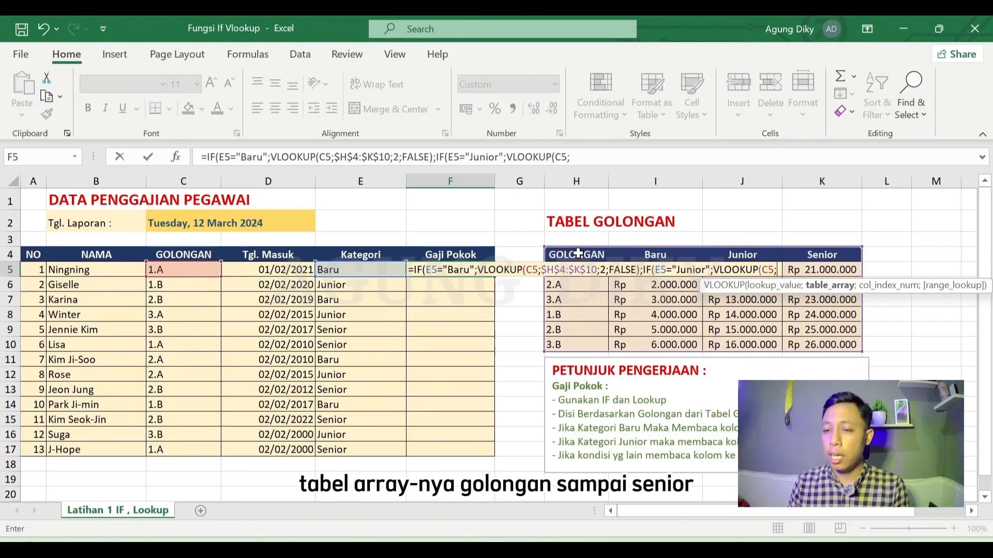
mouse_move(577, 256)
left_mouse_down()
mouse_move(643, 286)
mouse_move(830, 339)
left_mouse_up()
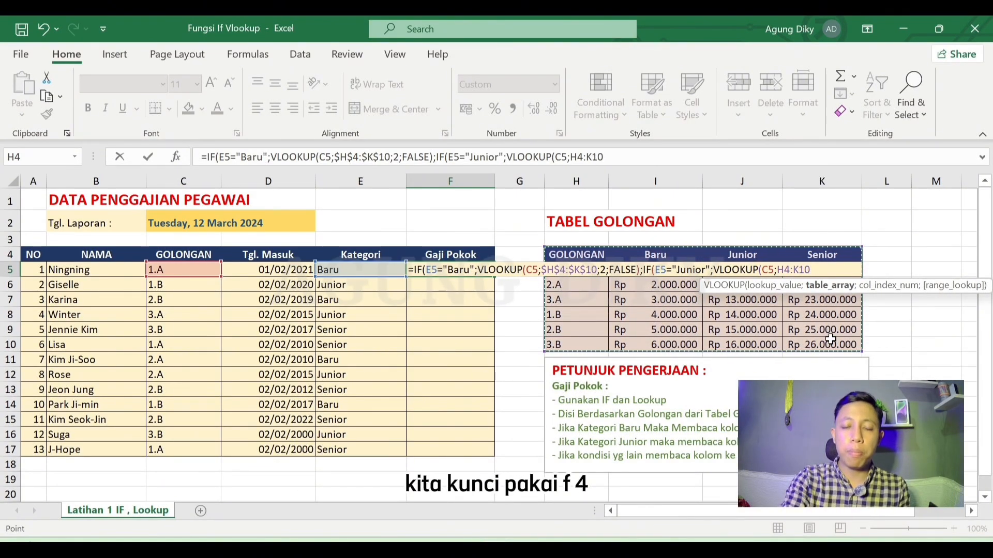
key("F4")
type(";")
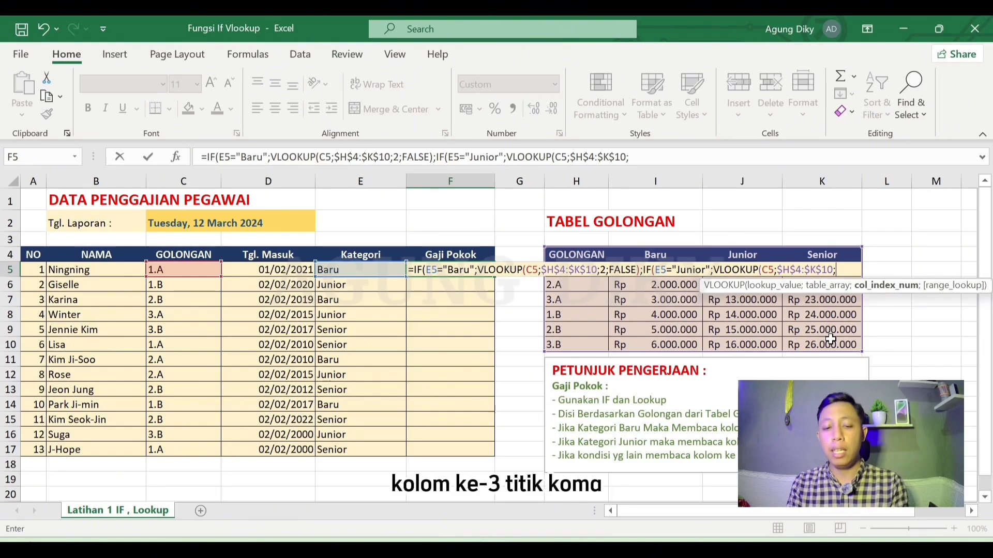
type("3;")
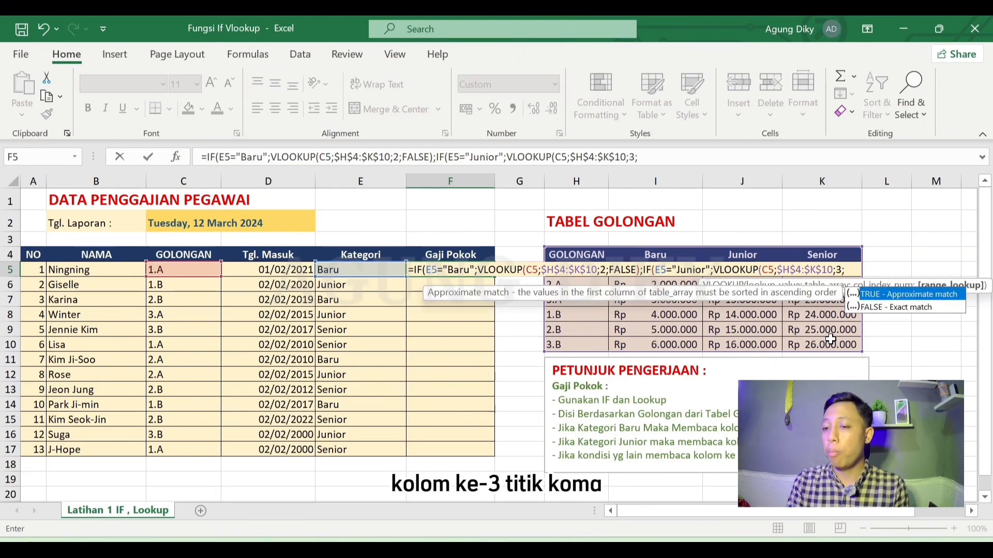
key("Down")
key("Tab")
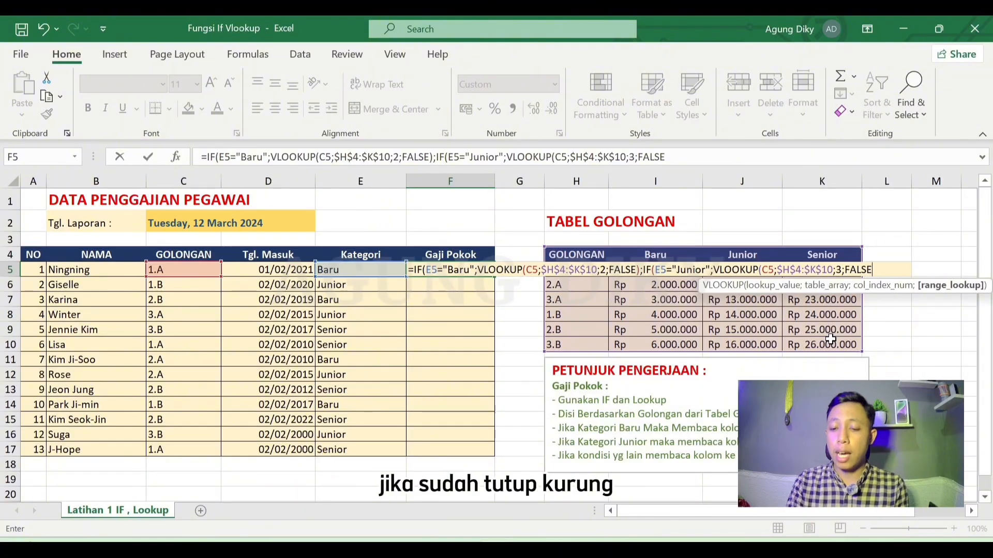
type(")")
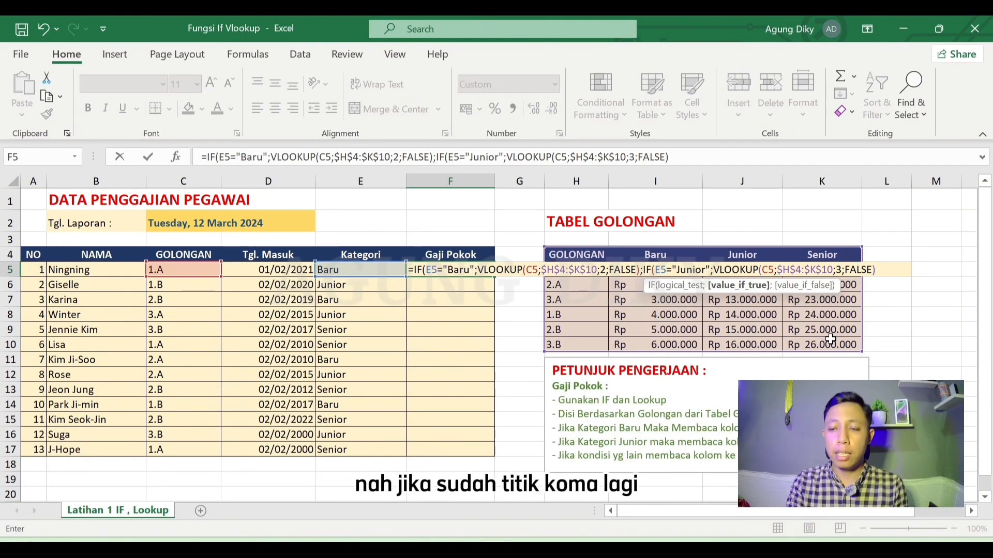
- Make the nested IF's false result a VLOOKUP of C5 in $H$4:$K$10 with column 3 and FALSE, and commit the formula, accepting the parenthesis correction
type(";")
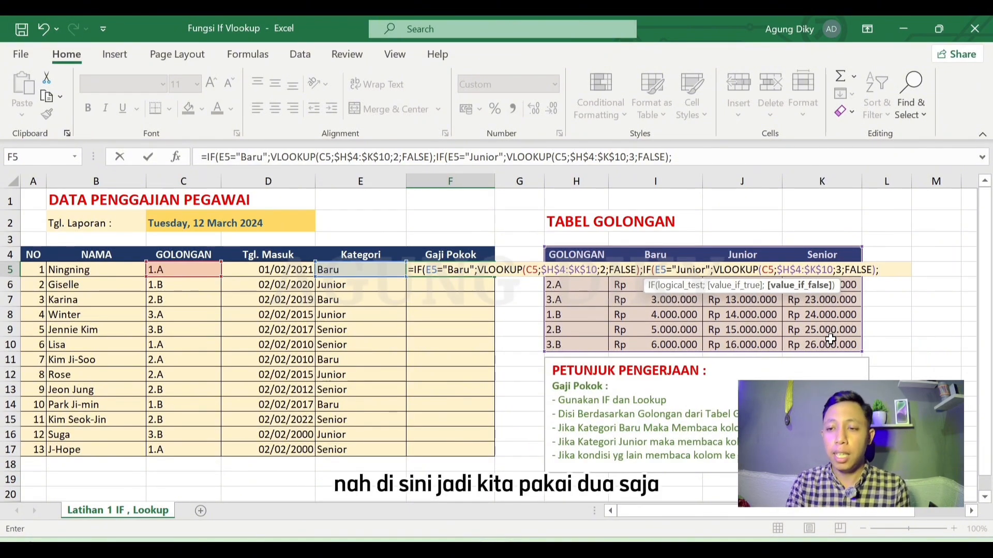
type("vl")
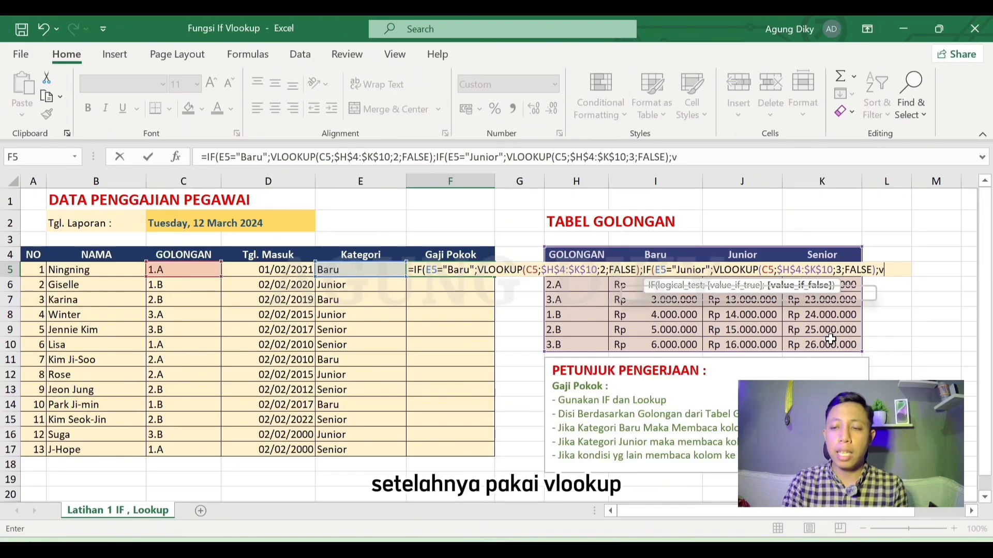
key("Tab")
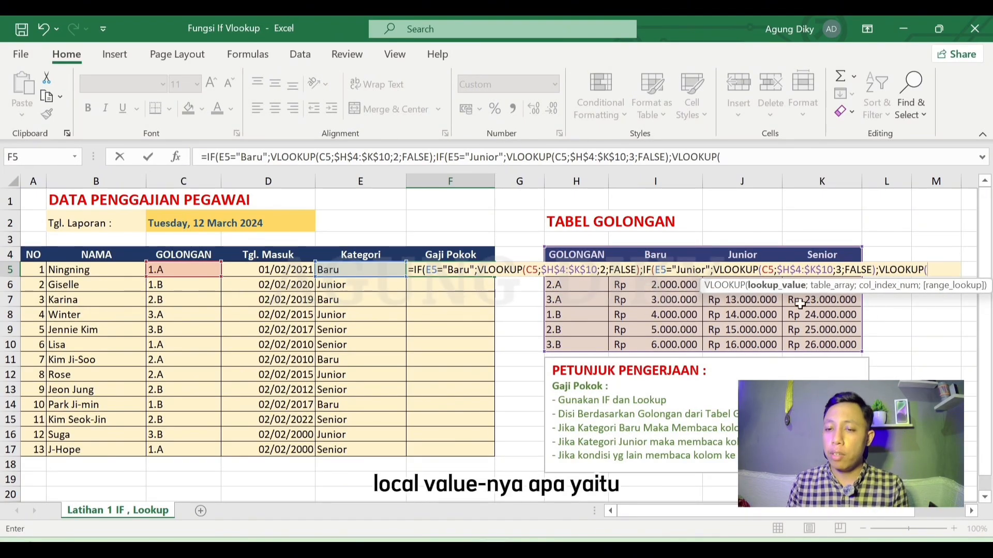
left_click(170, 270)
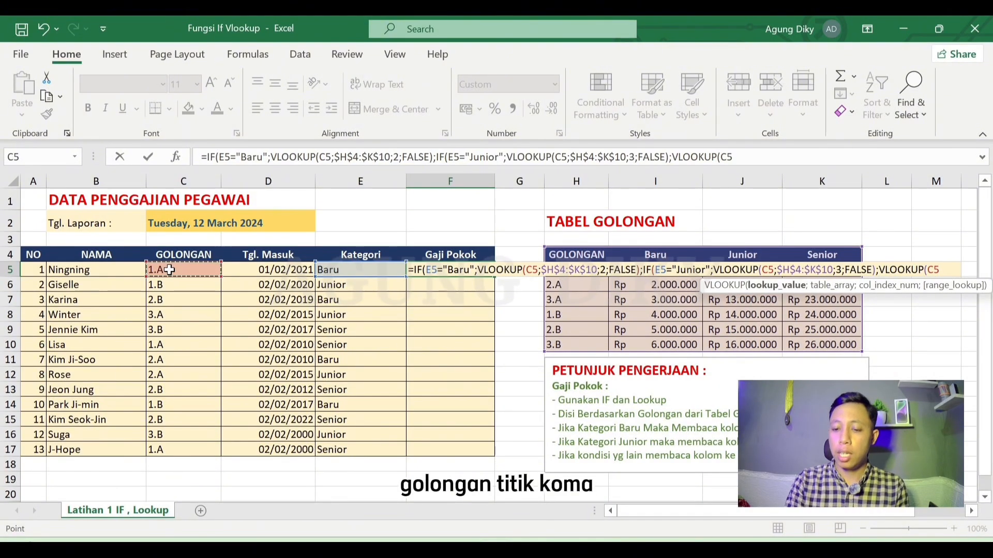
type(";")
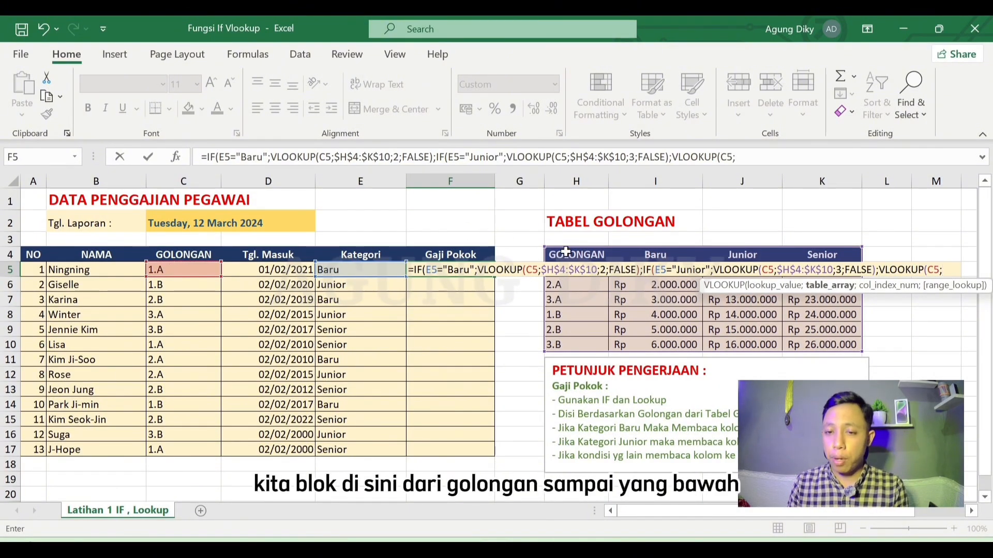
left_click_drag(569, 255, 842, 349)
key("F4")
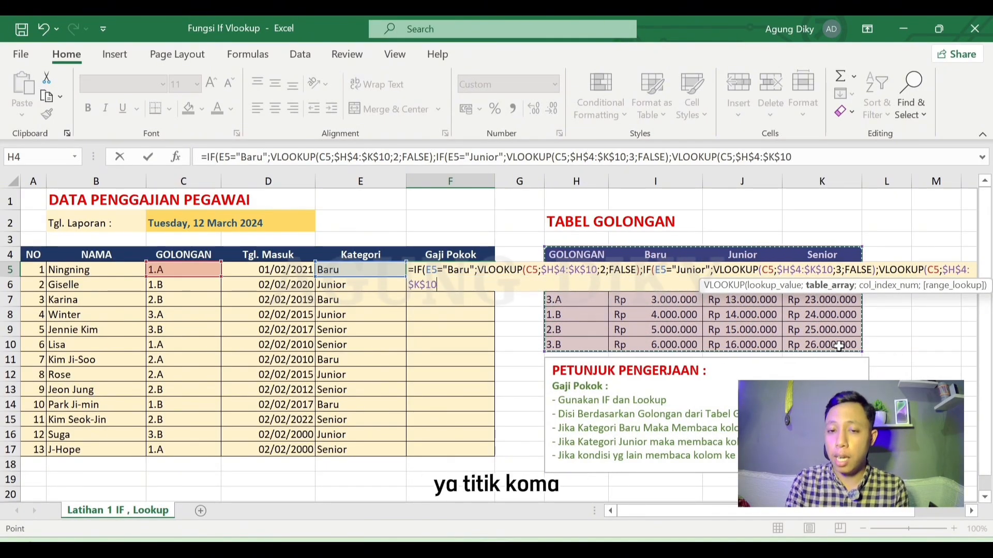
type(";")
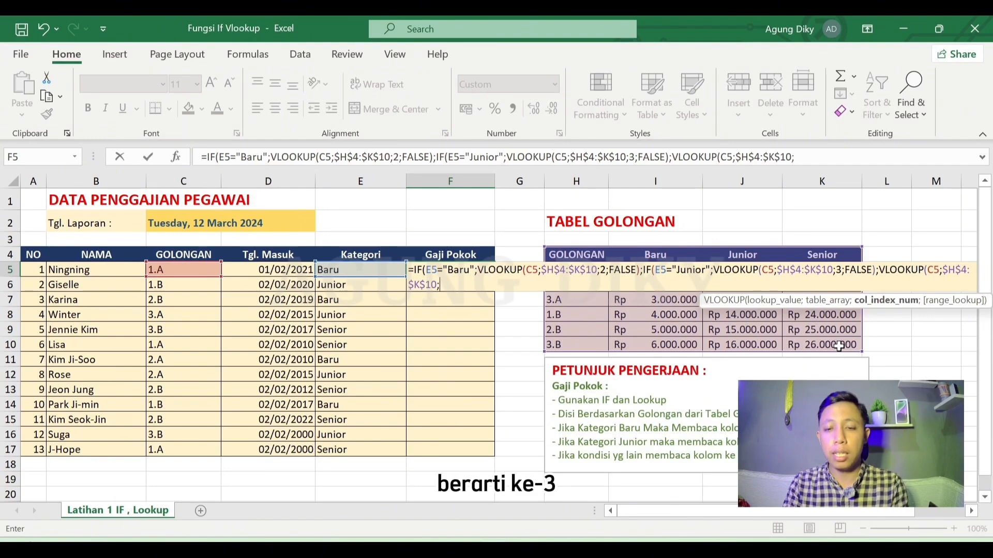
type("3;")
key("Down")
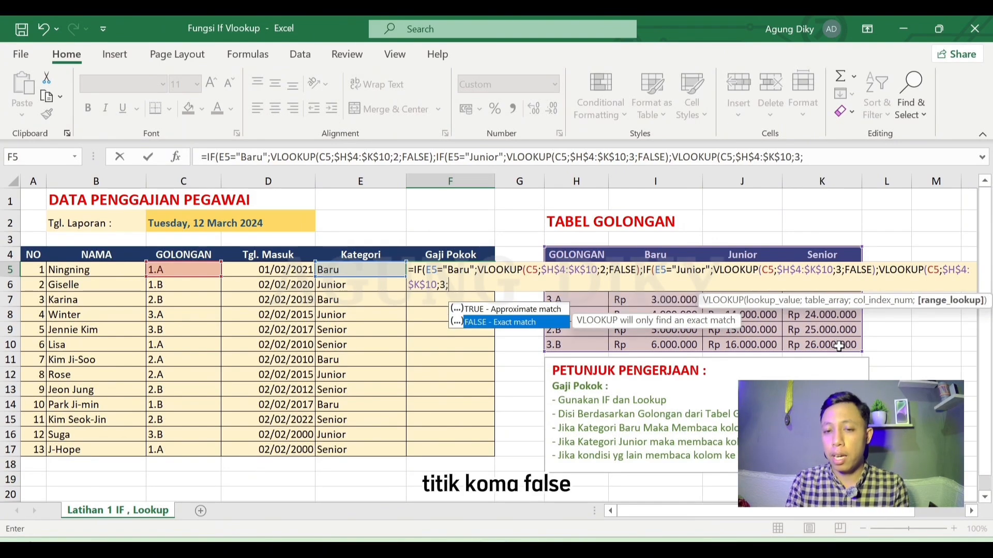
key("Tab")
type(")")
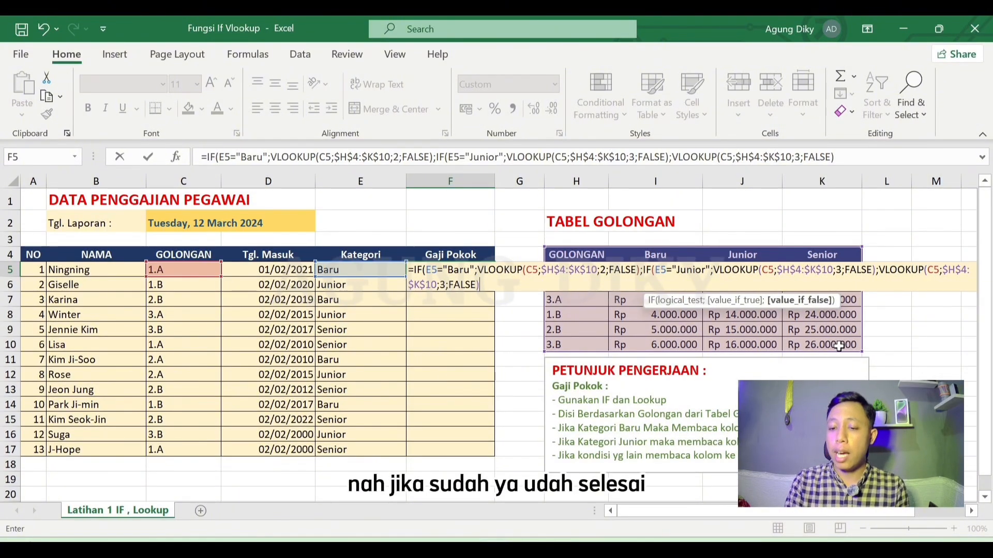
key("Return")
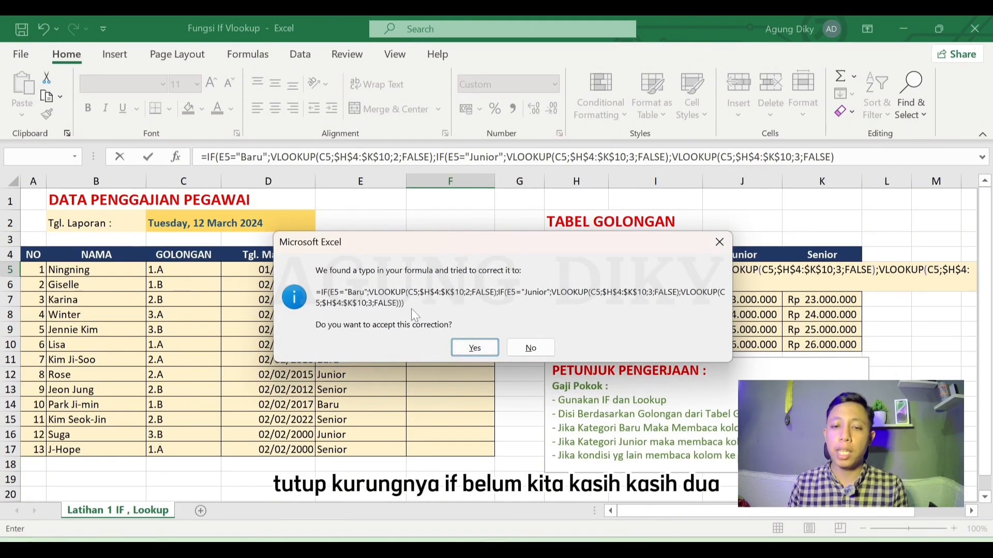
left_click(476, 347)
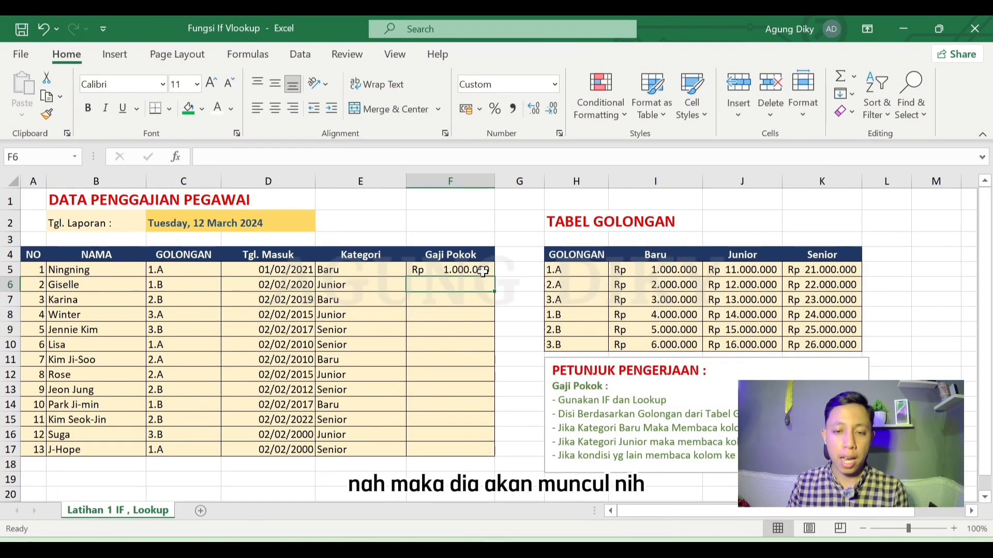
- Fill the Gaji Pokok formula from F5 down through F17
left_click(483, 272)
left_click_drag(494, 277, 474, 464)
left_click(507, 253)
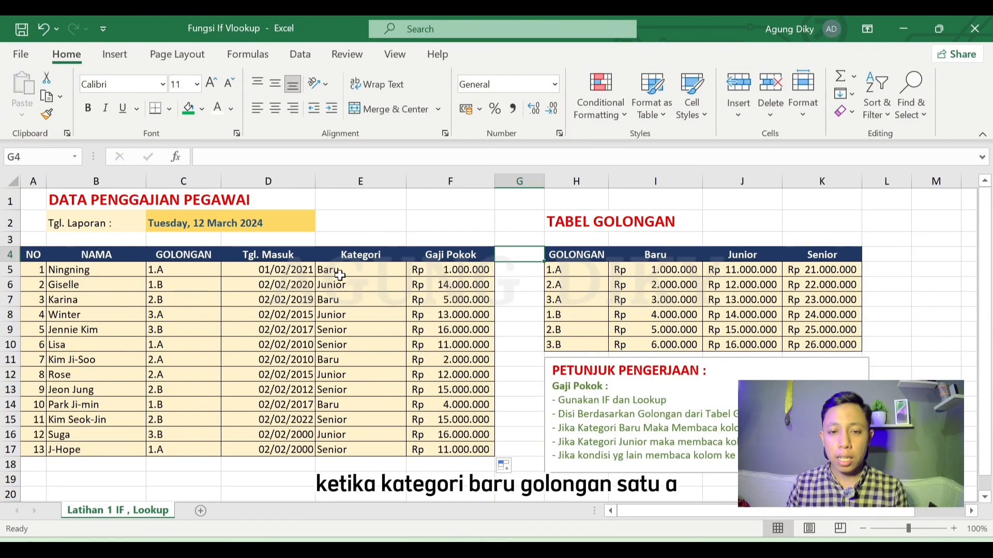
- Compare the filled Gaji Pokok values with the amounts for the matching Golongan and Kategori in the TABEL GOLONGAN table
left_click(597, 266)
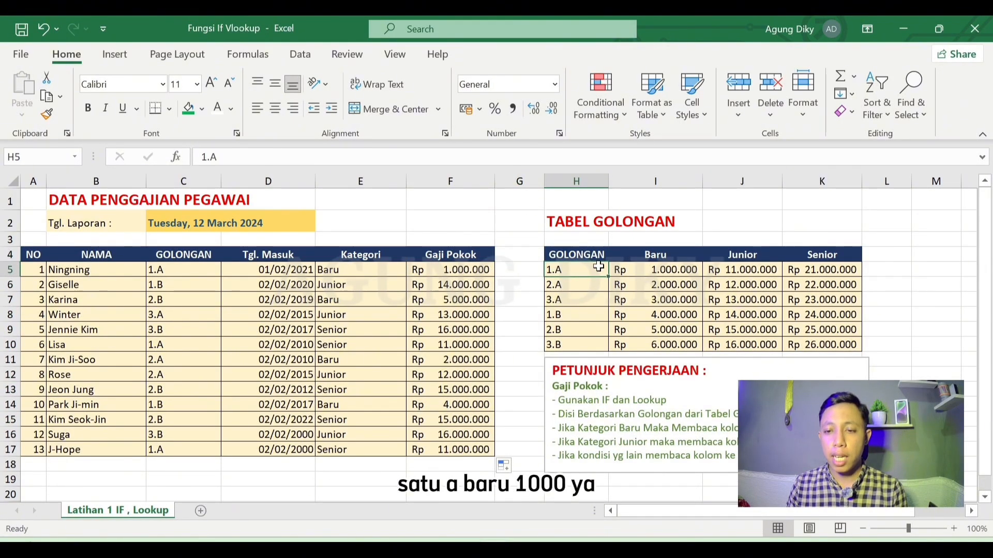
left_click(661, 270)
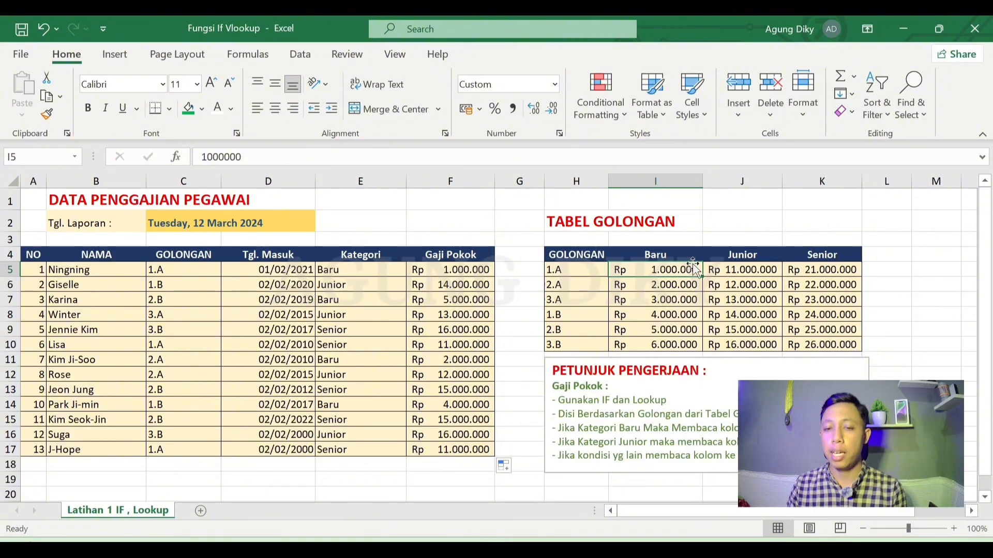
left_click(166, 286)
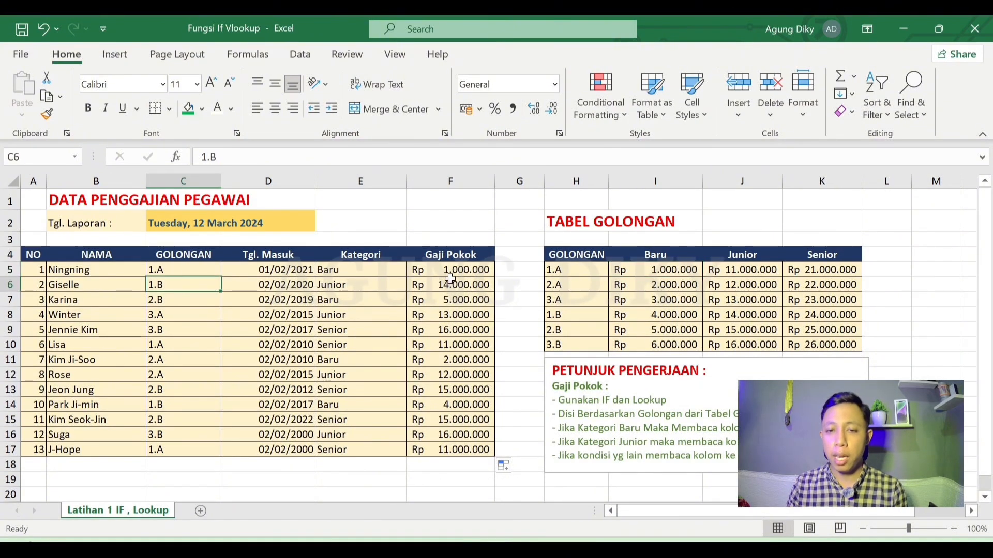
left_click(362, 294)
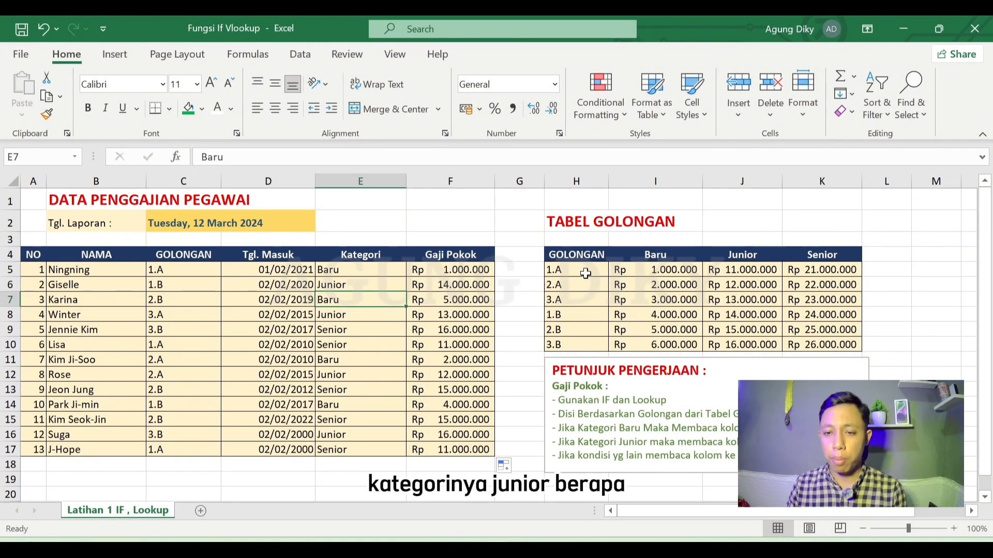
left_click(577, 324)
left_click(757, 314)
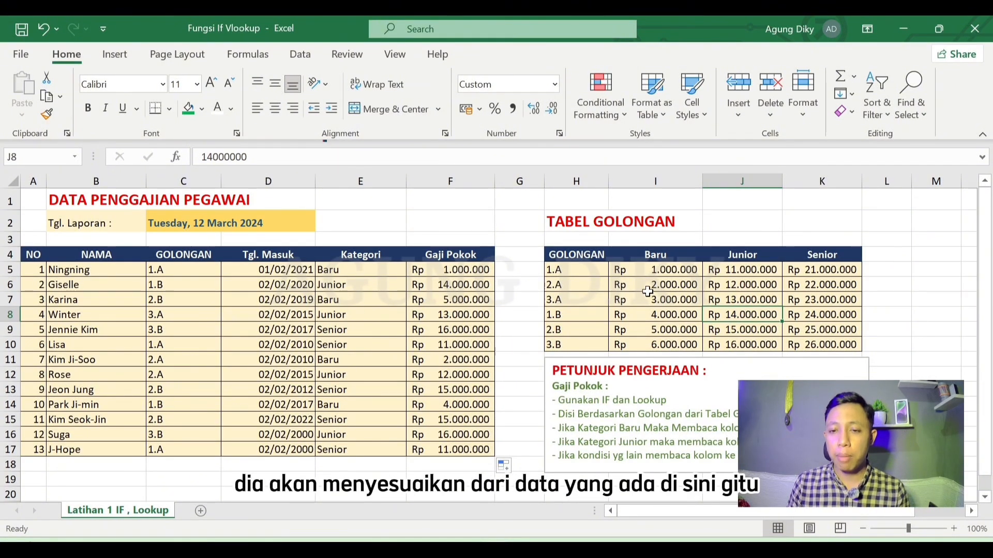
left_click_drag(583, 252, 844, 345)
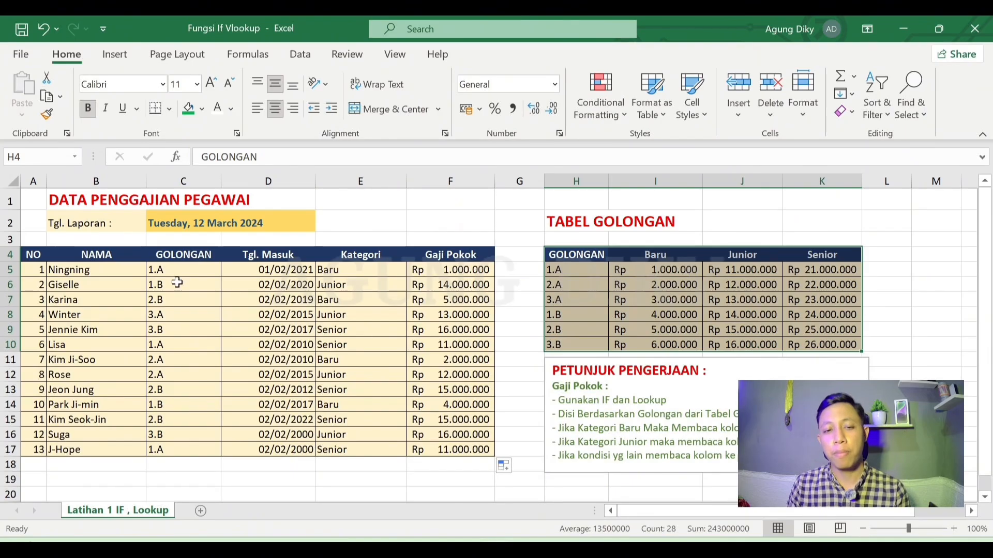
left_click_drag(171, 273, 474, 444)
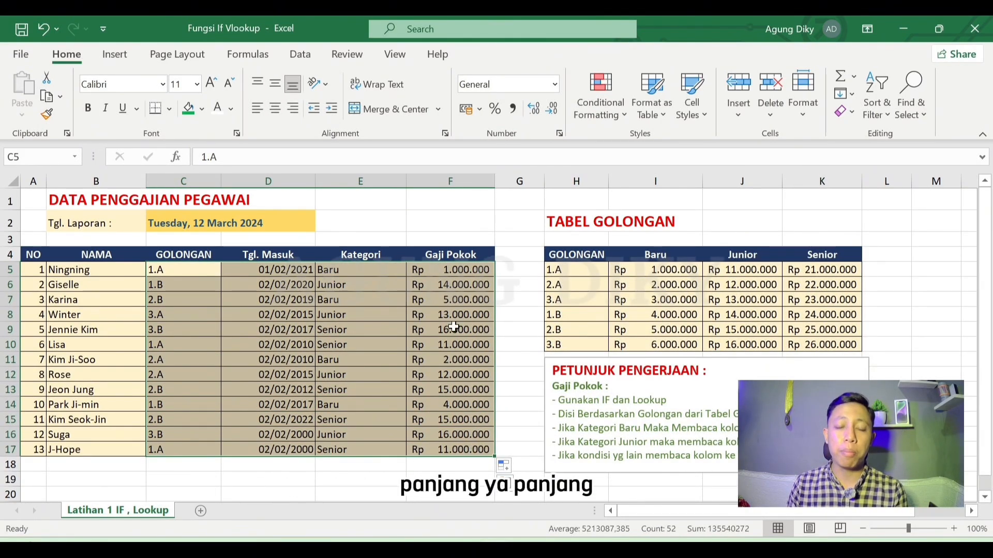
- Clear the Gaji Pokok cells F6:F17, leaving only the formula in F5
left_click_drag(452, 287, 468, 449)
key("Delete")
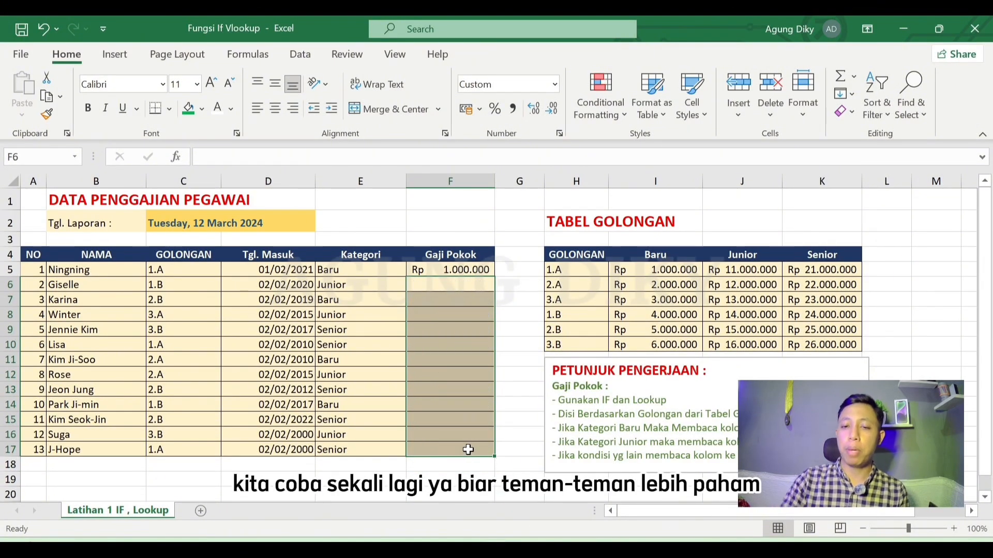
- Start an IF formula in the second Gaji Pokok cell, F6, testing whether E6 equals "Baru"
left_click(455, 284)
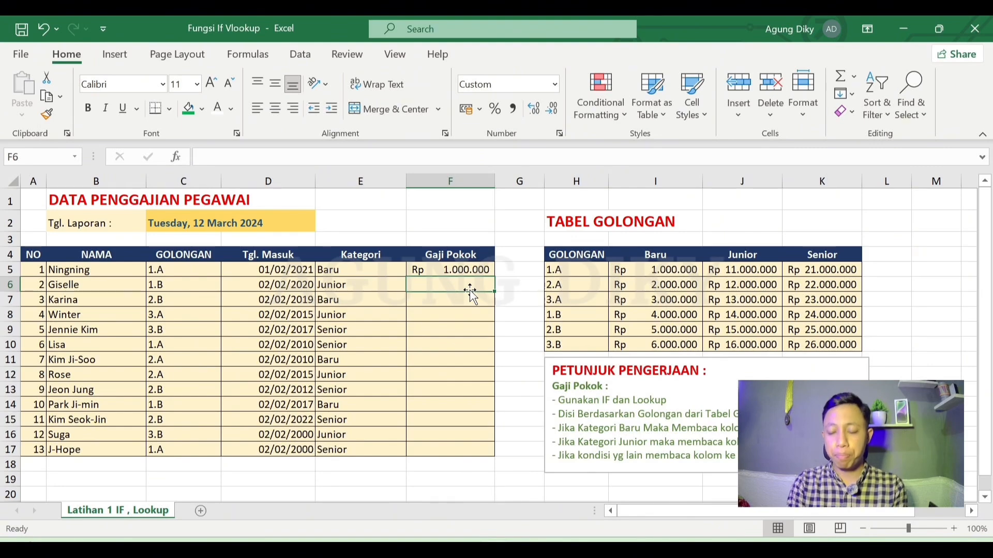
type("=IF(")
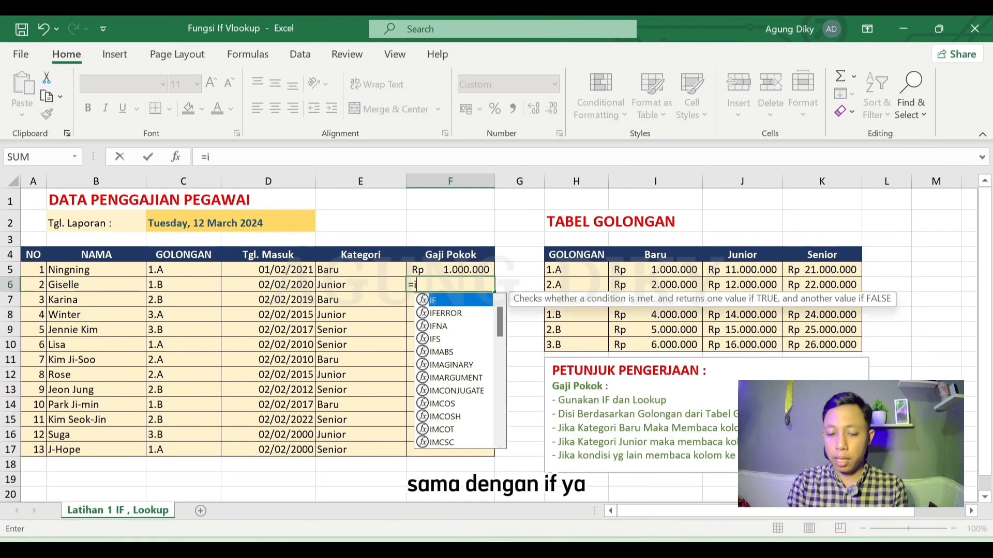
left_click(355, 288)
type("=\"")
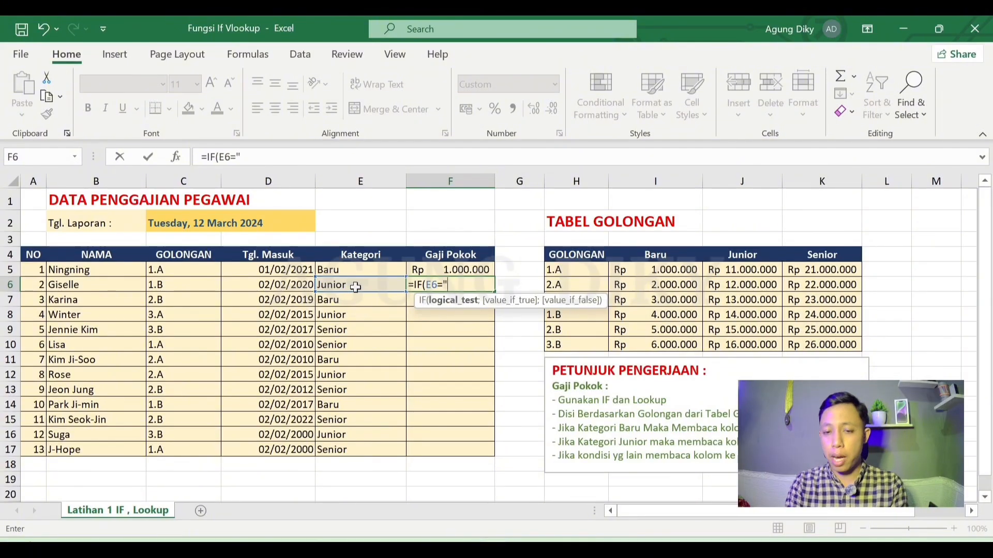
type("B")
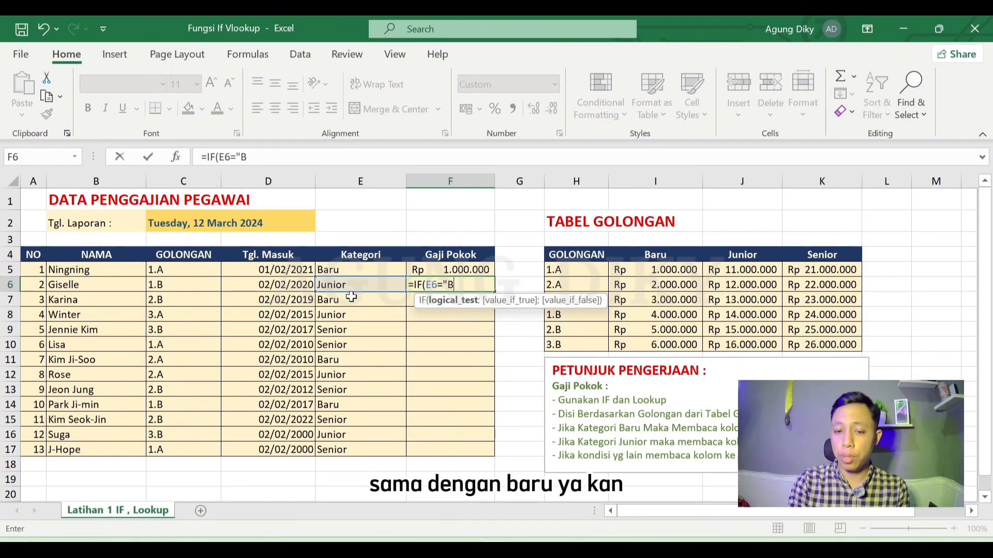
type("aru\";")
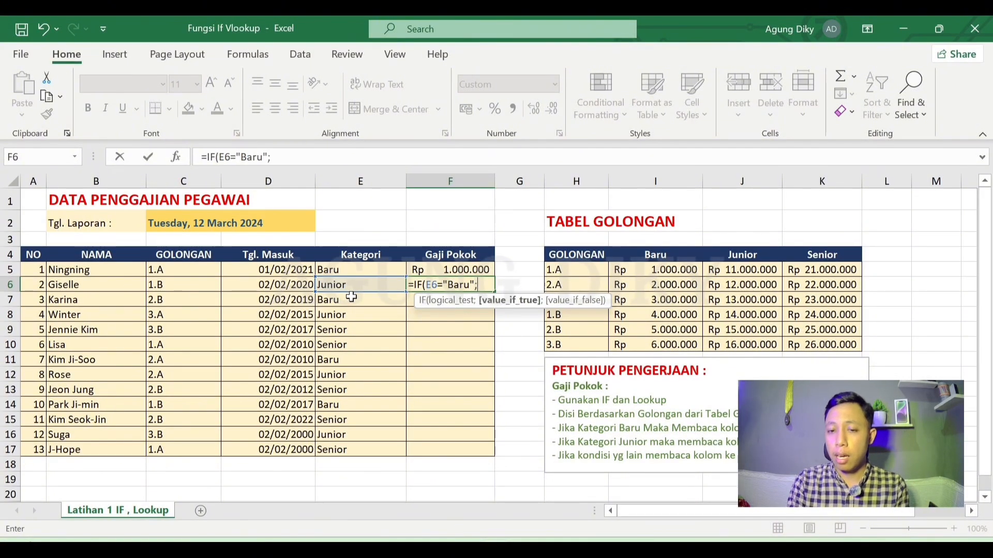
- Add VLOOKUP(C6;$H$4:$K$10;2;FALSE) as the value-if-true of the IF formula in F6
type("vl")
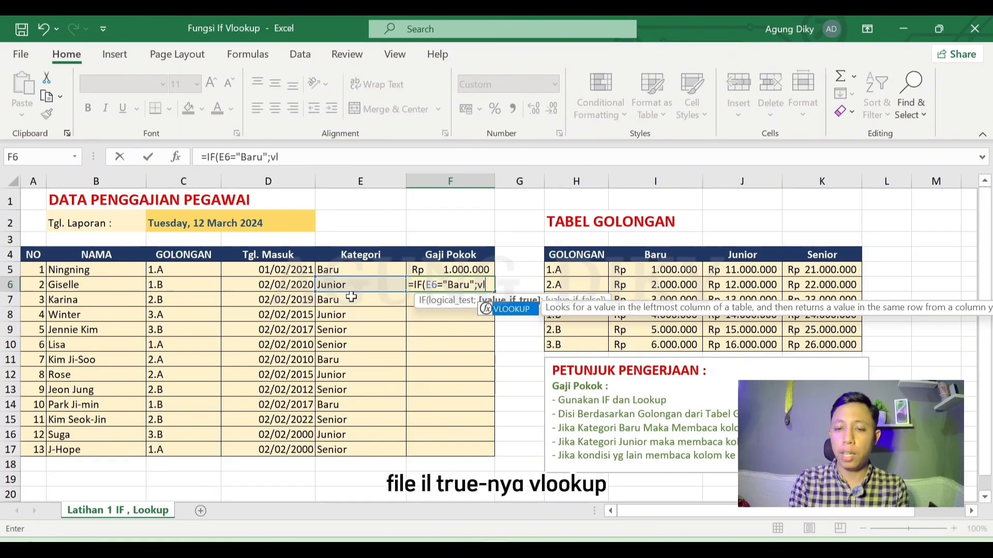
key("Tab")
left_click(184, 287)
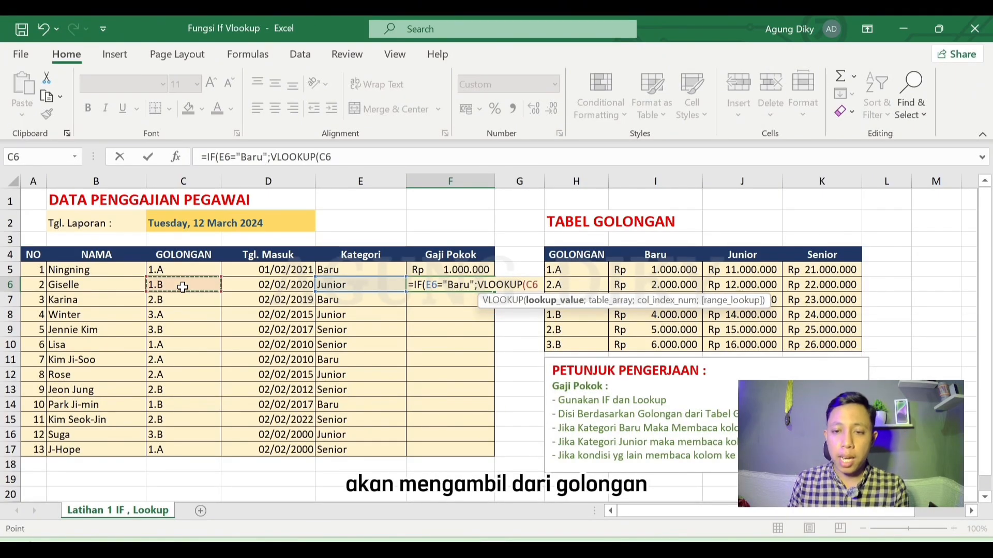
type(";")
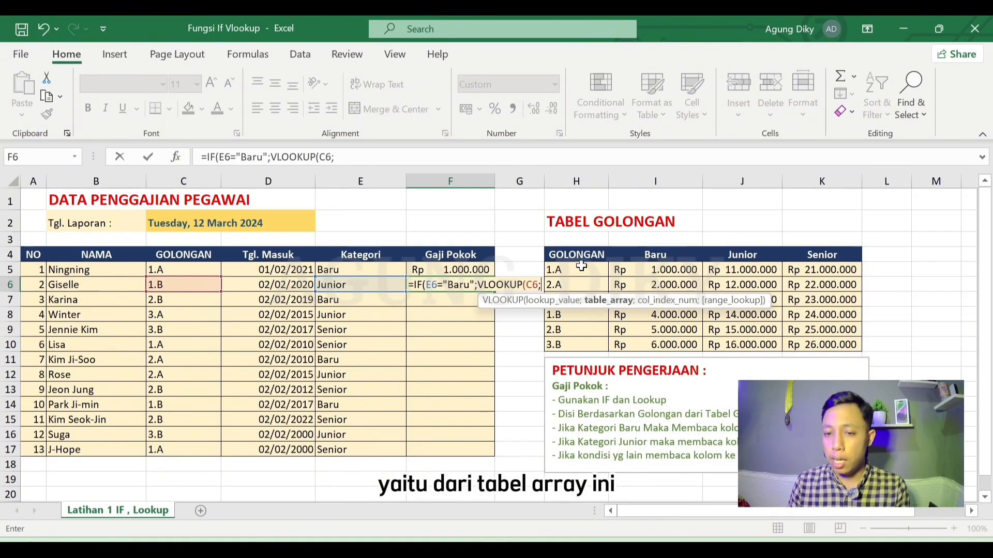
left_click(577, 250)
left_click_drag(578, 250, 816, 343)
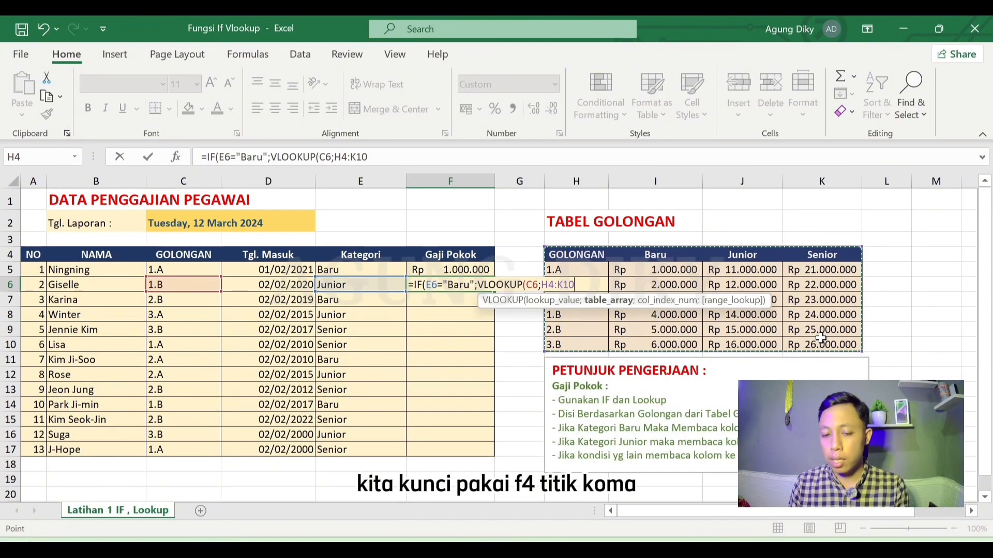
key("F4")
type(";")
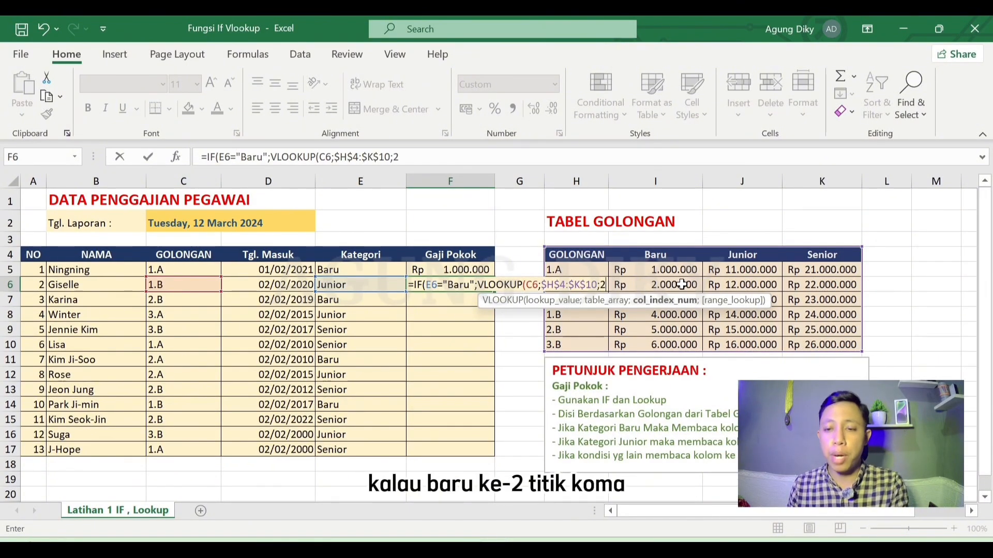
type("2;")
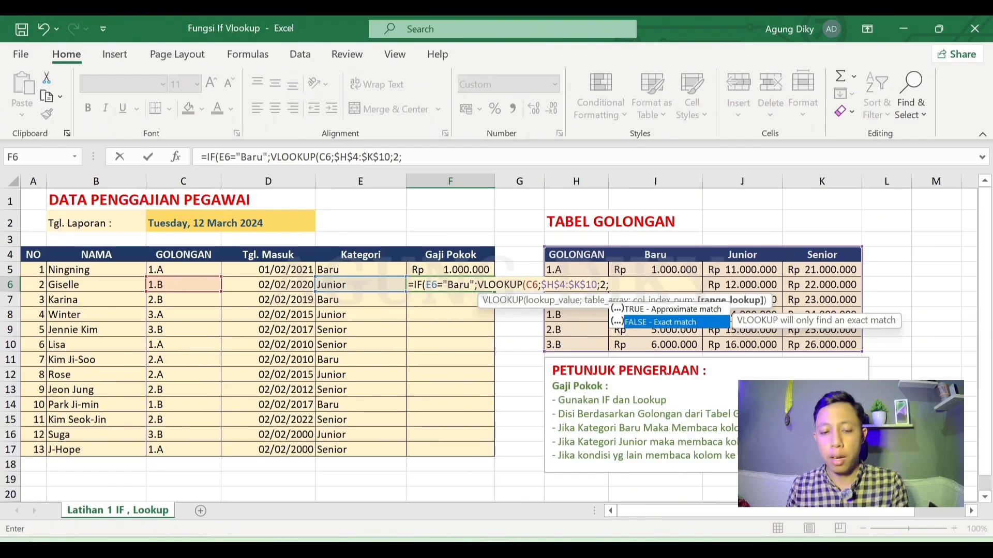
type("FALSE)")
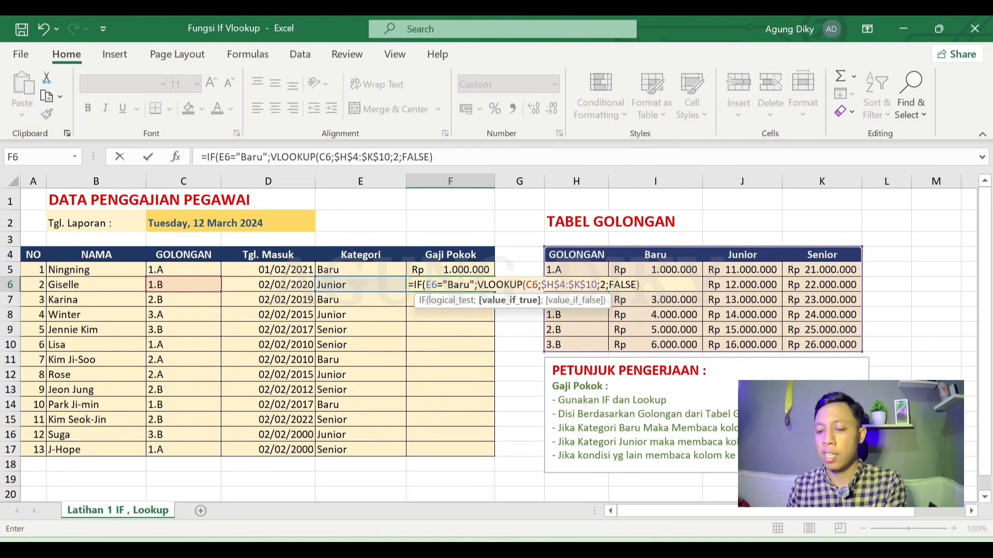
- Nest a second IF as the value-if-false in F6, testing whether E6 equals "Junior"
type(";")
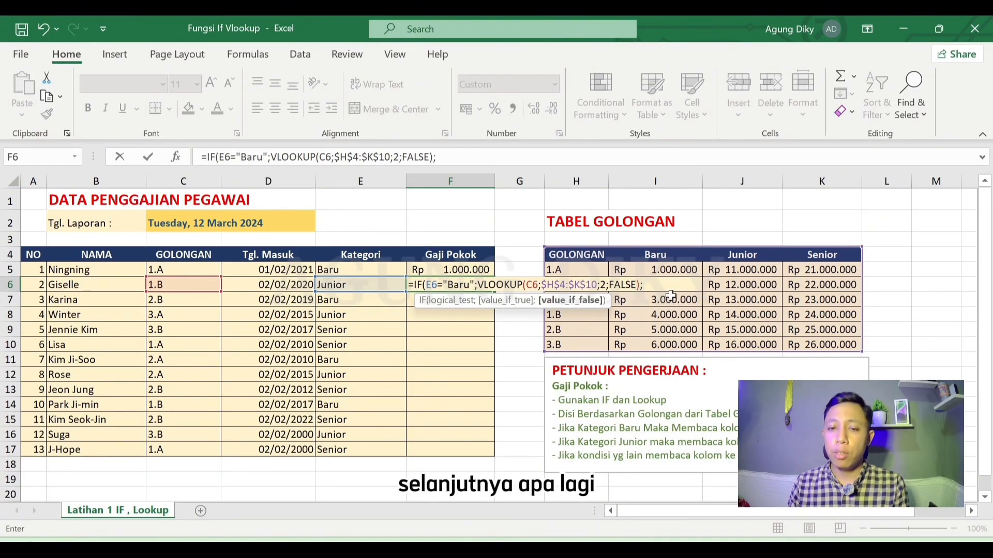
type("IF(")
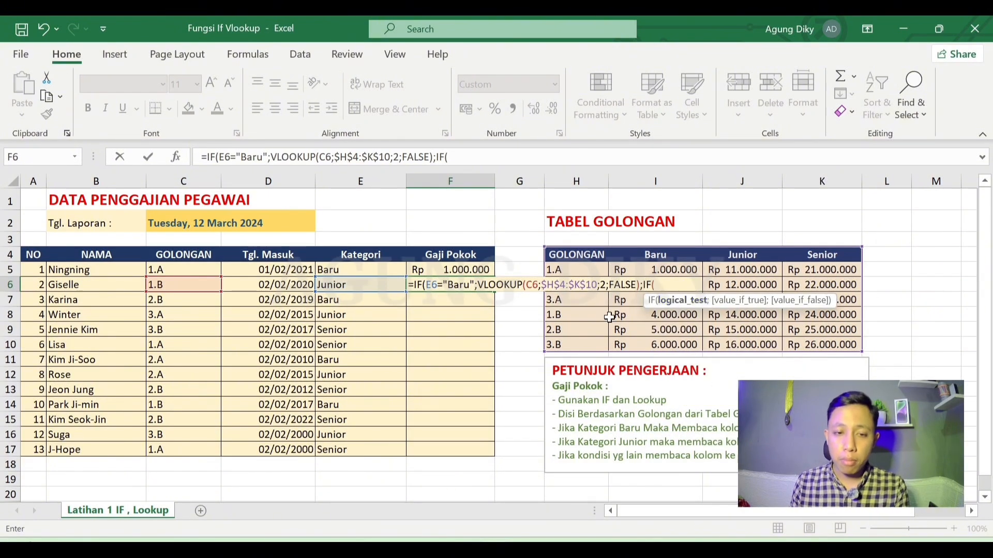
left_click(365, 286)
type("=")
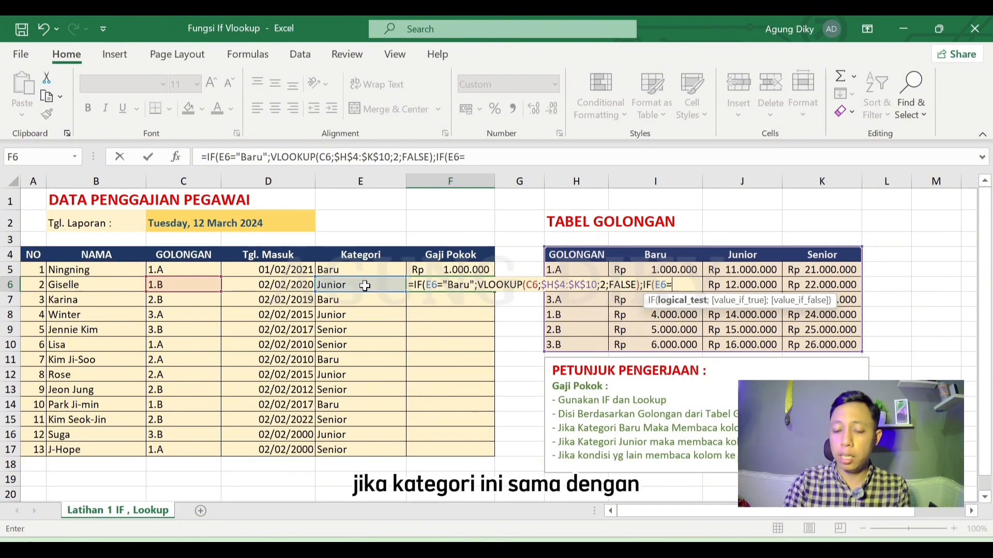
type("\"Junio")
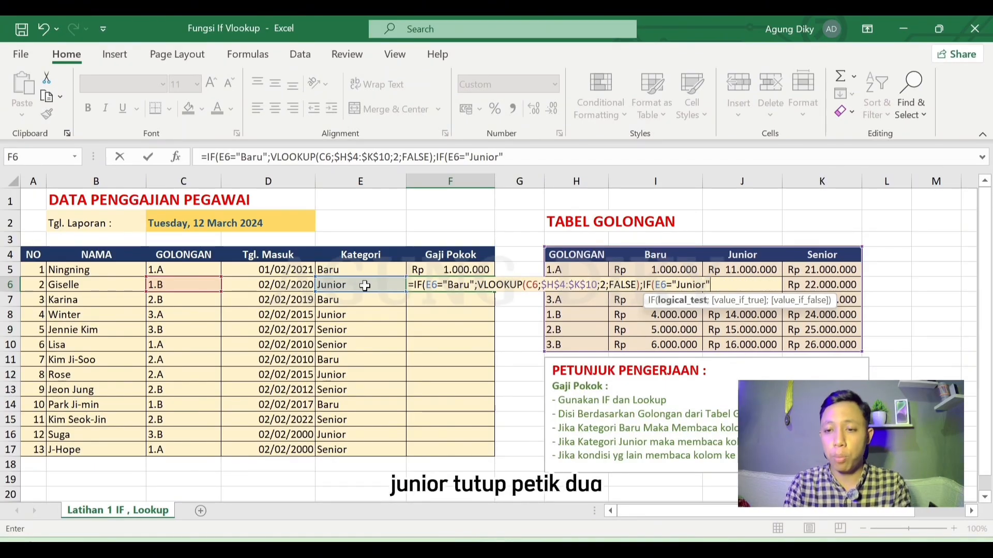
type("r\";")
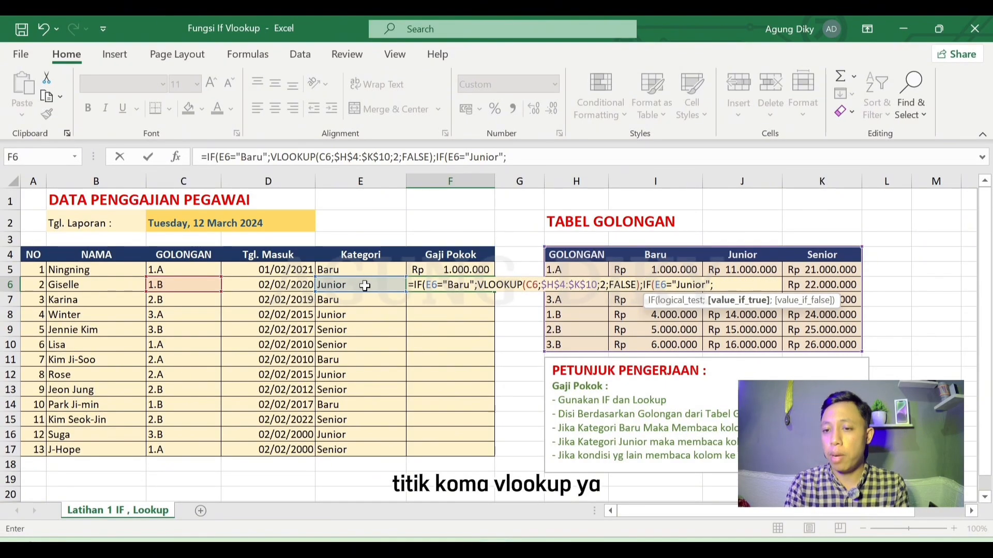
- Add VLOOKUP(C6;$H$4:$K$10;3;FALSE) as the value-if-true of the nested Junior IF in F6
type("VLOOKUP(")
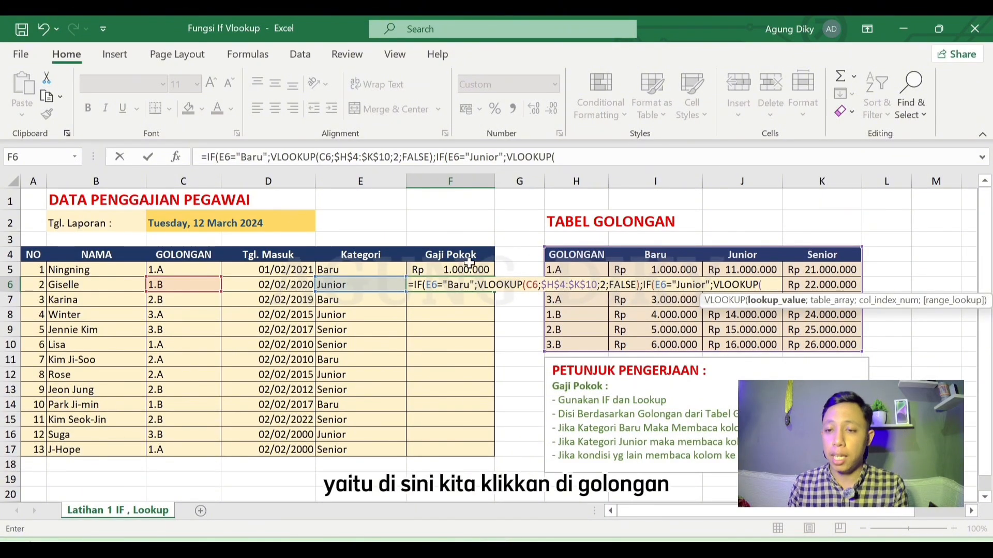
left_click(177, 285)
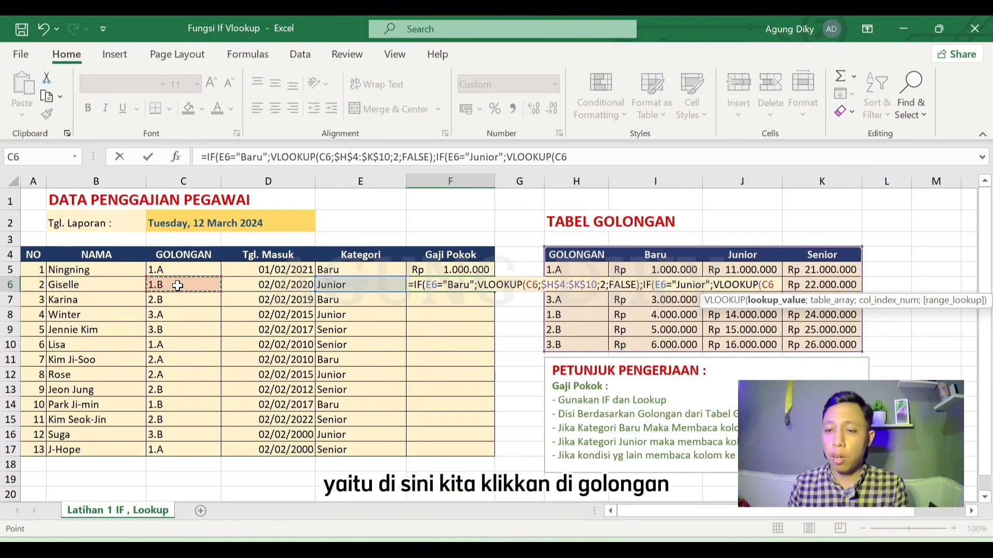
type(";")
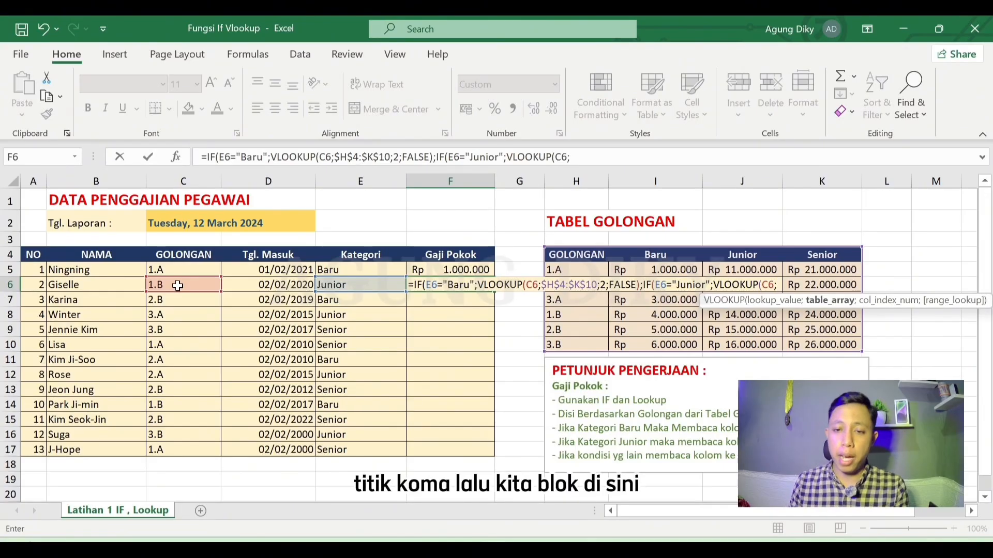
left_click_drag(560, 252, 837, 344)
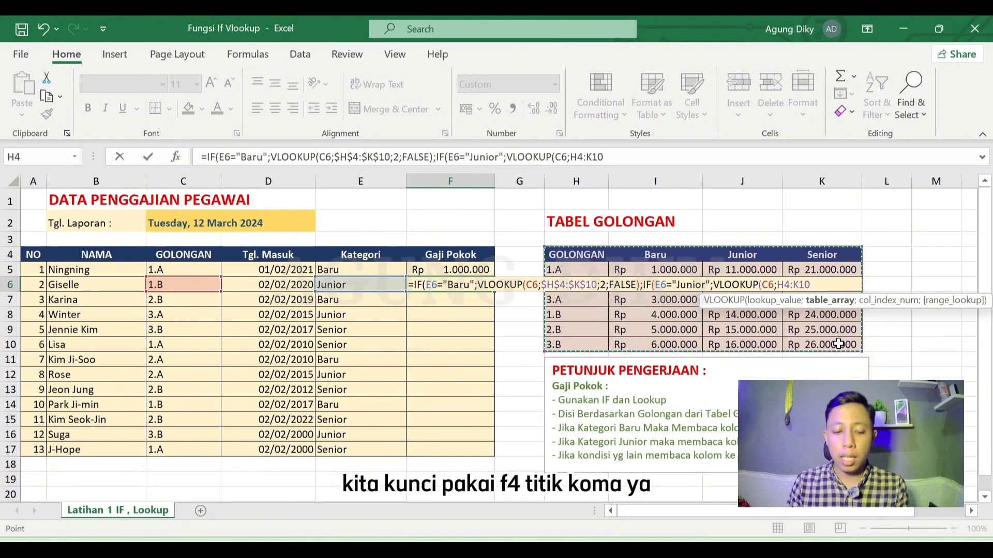
key("F4")
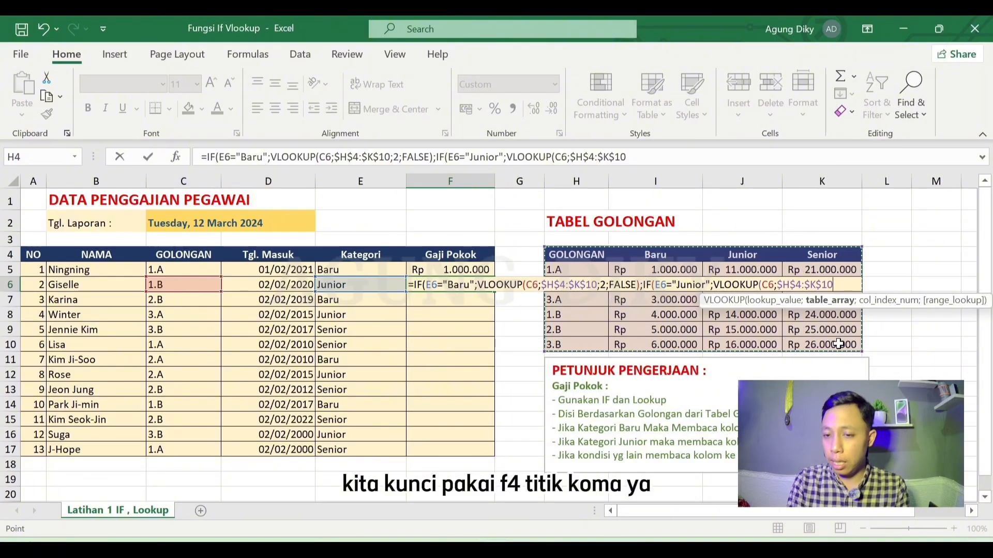
type(";")
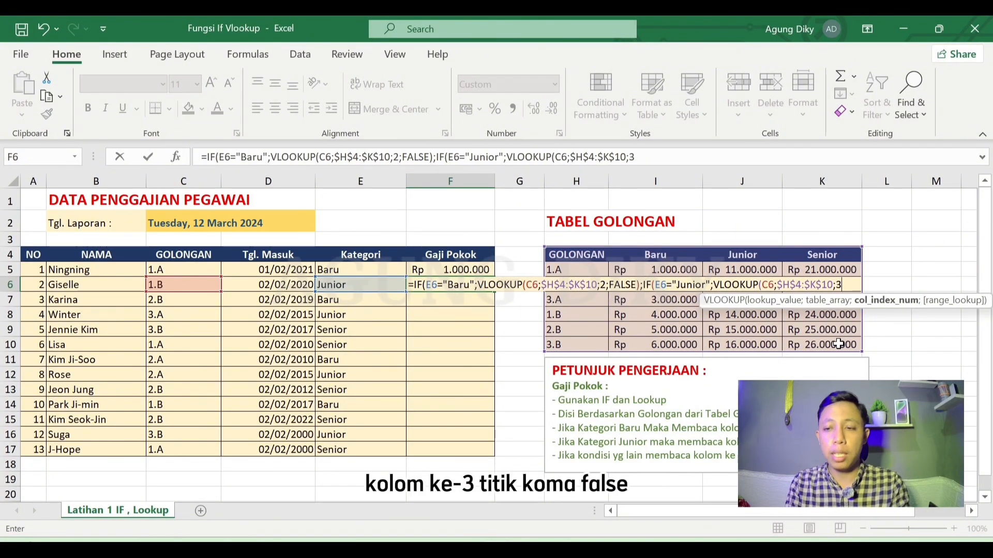
type("3;FALSE")
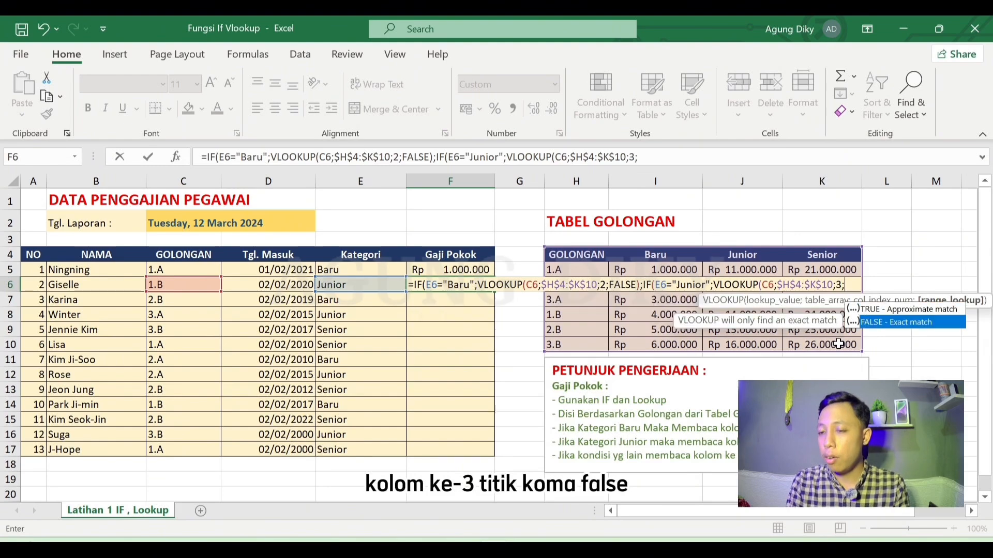
type(")")
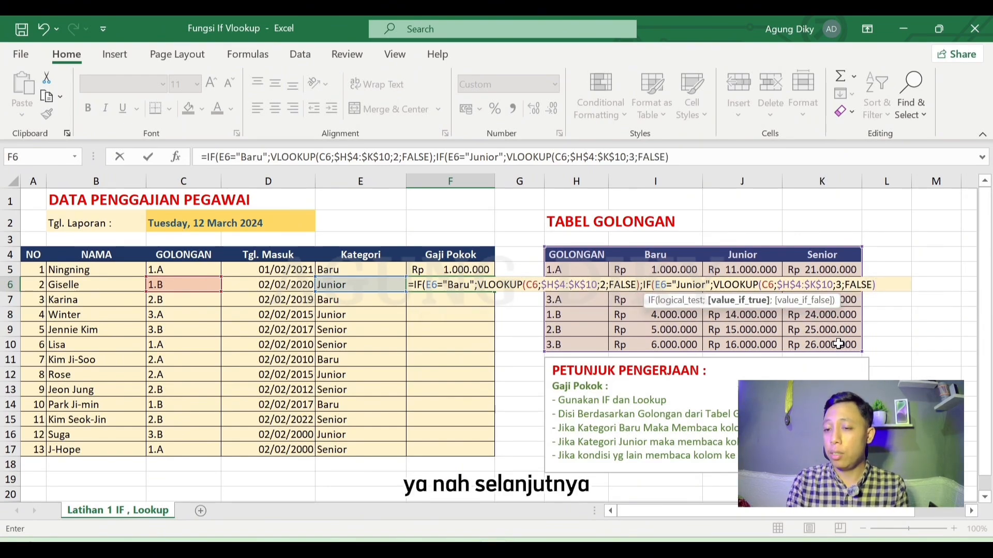
- Complete the F6 formula with VLOOKUP(C6;$H$4:$K$10;4;FALSE) as the nested IF's value-if-false, closing all parentheses and entering it
type(";")
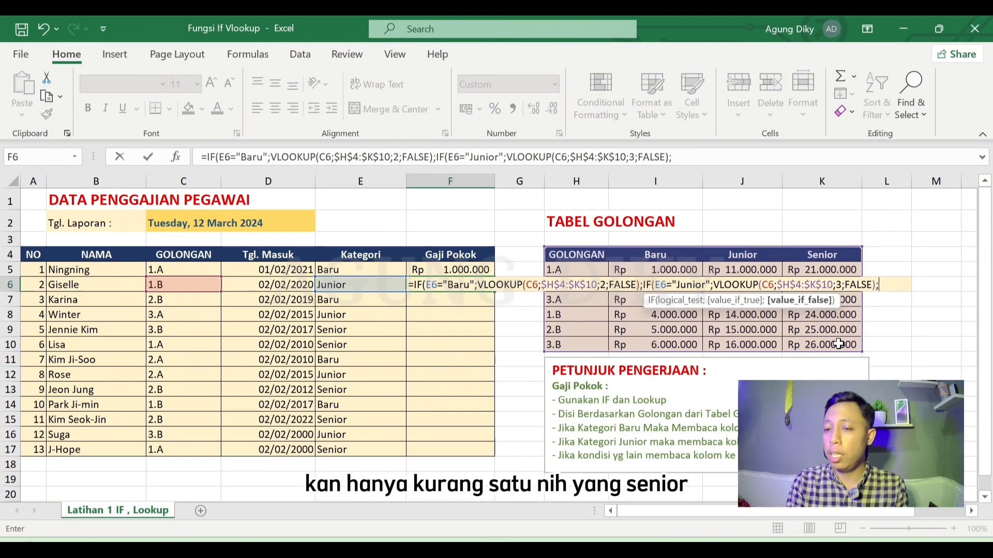
type("vl")
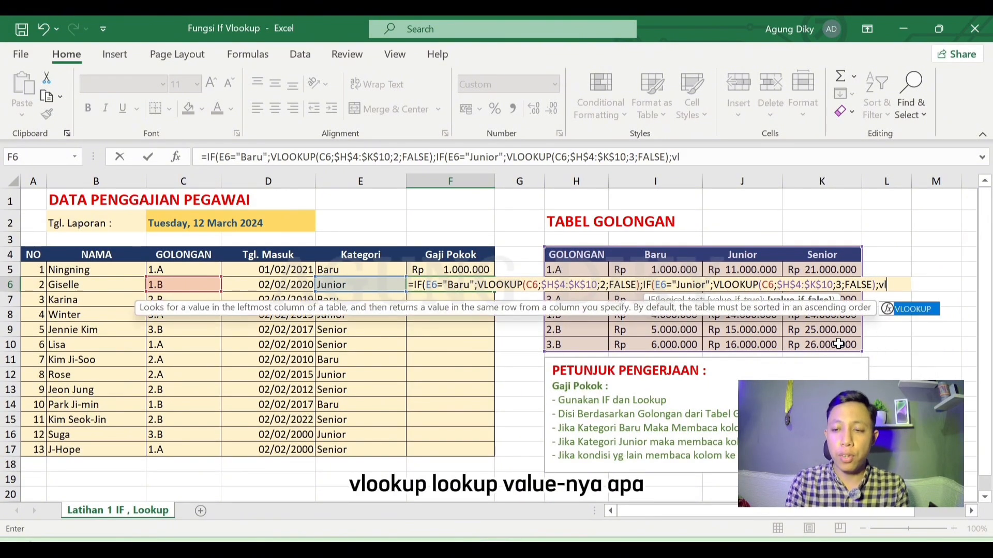
key("Tab")
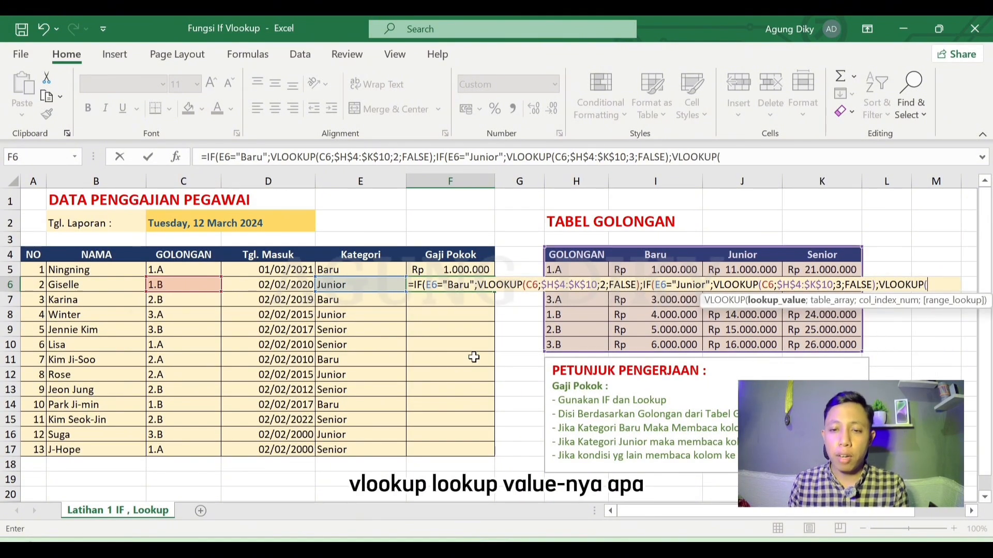
left_click(201, 284)
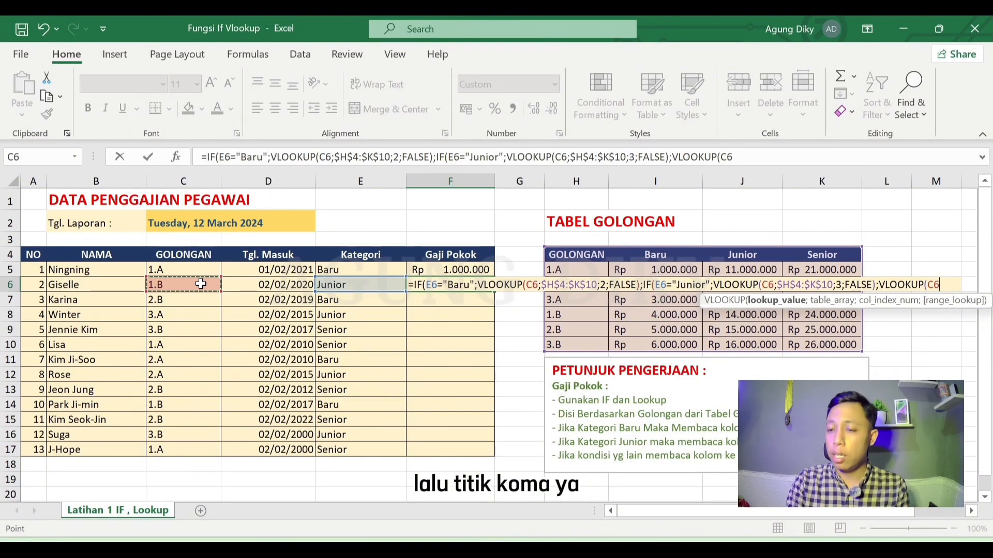
type(";")
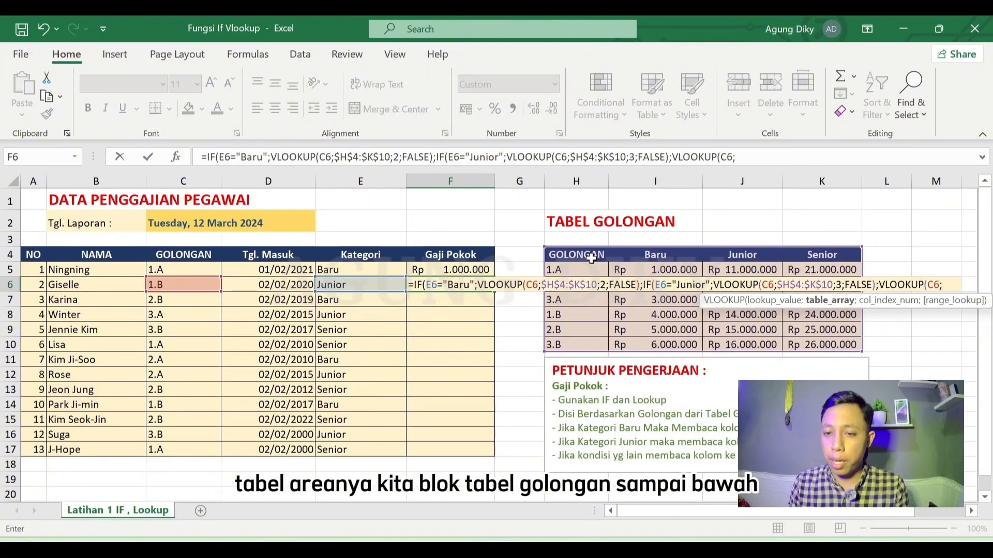
left_click_drag(594, 260, 826, 345)
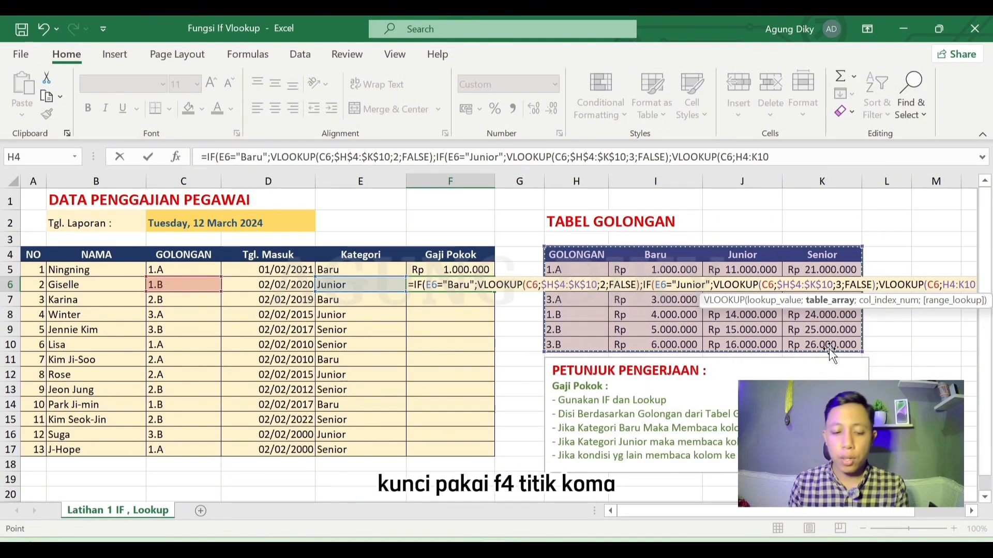
key("F4")
type(";")
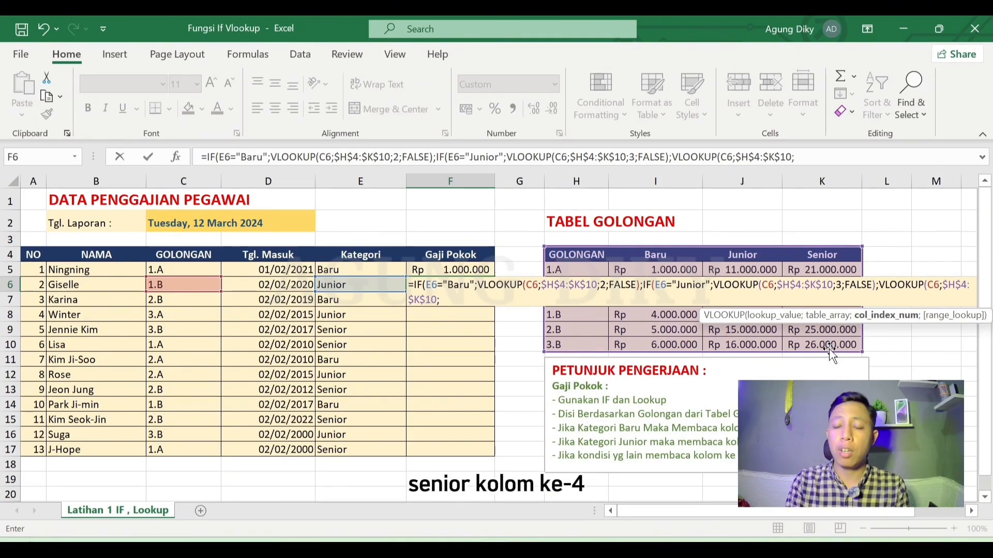
type("4;")
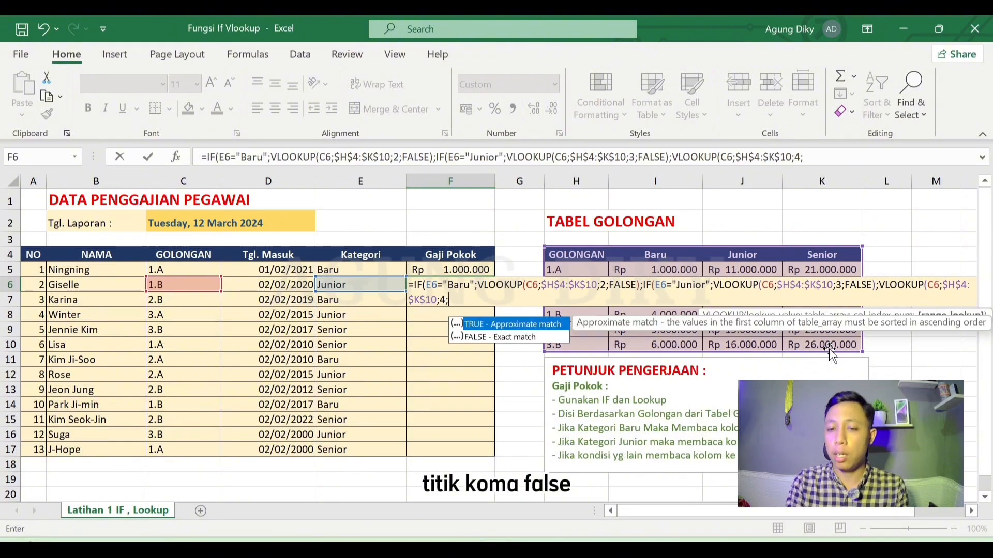
type("FALSE")
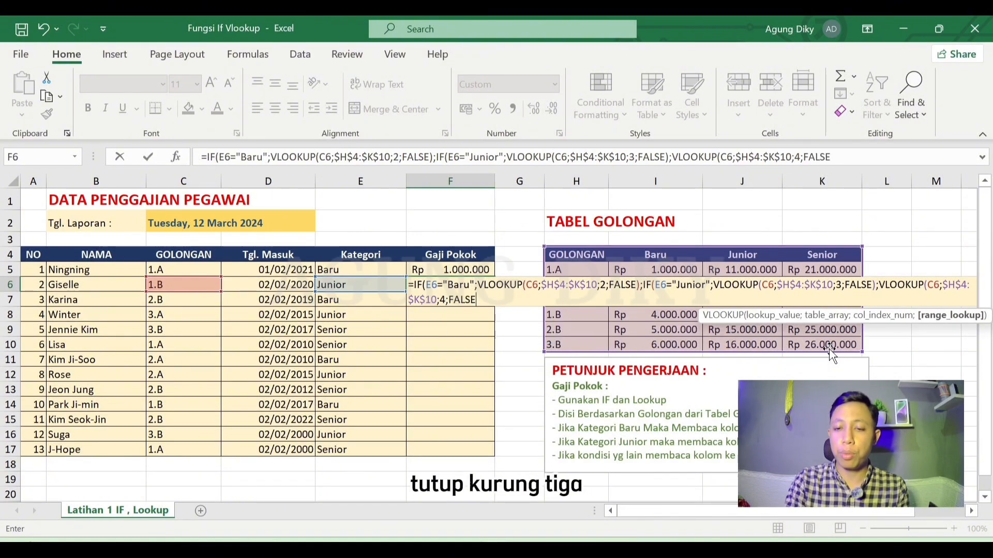
type(")))")
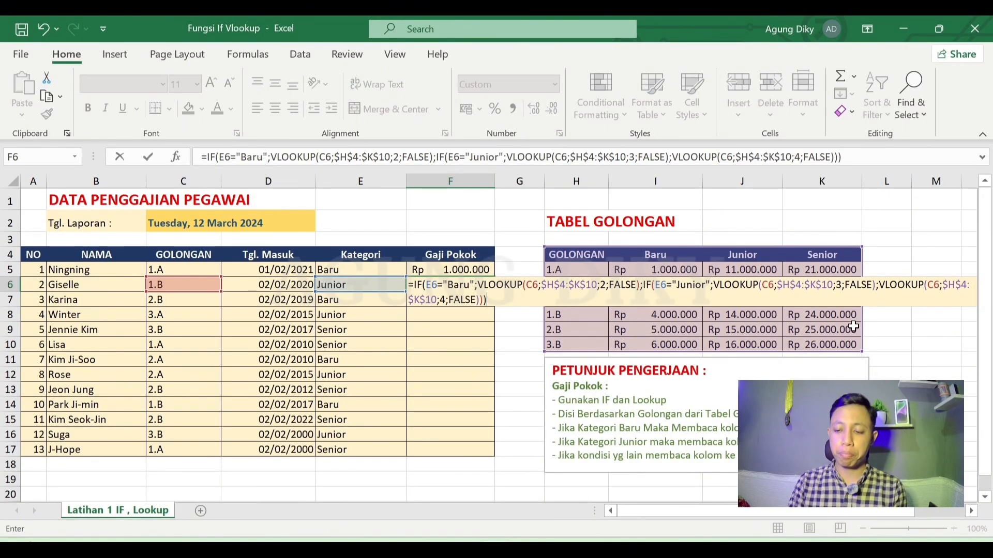
key("Return")
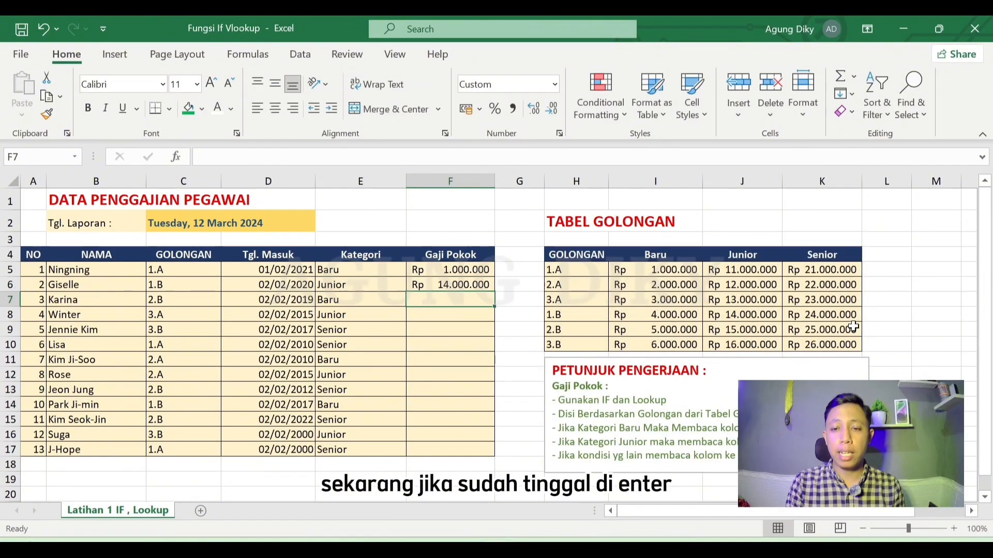
- Copy the Gaji Pokok formula in F5 down the column through F17
left_click(474, 272)
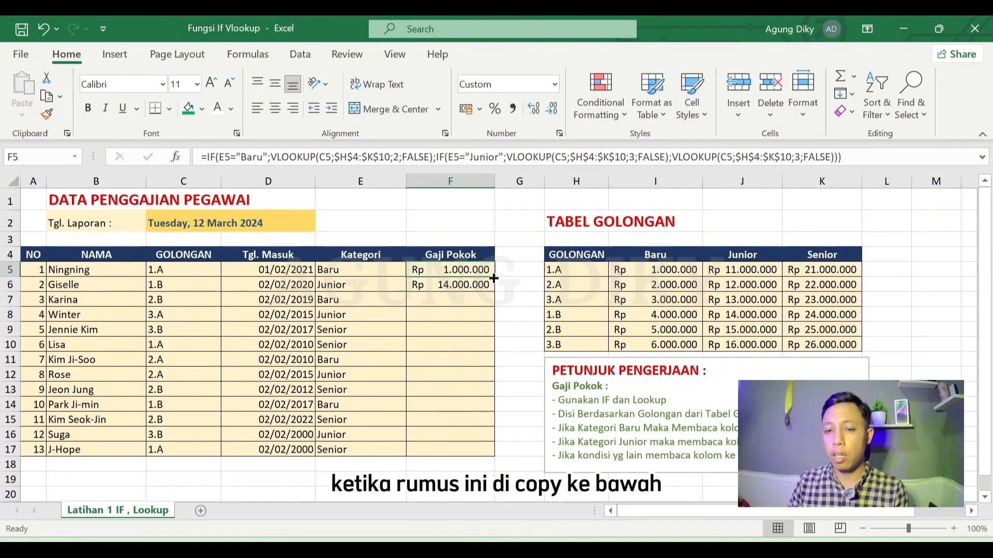
left_click_drag(493, 278, 493, 292)
double_click(493, 292)
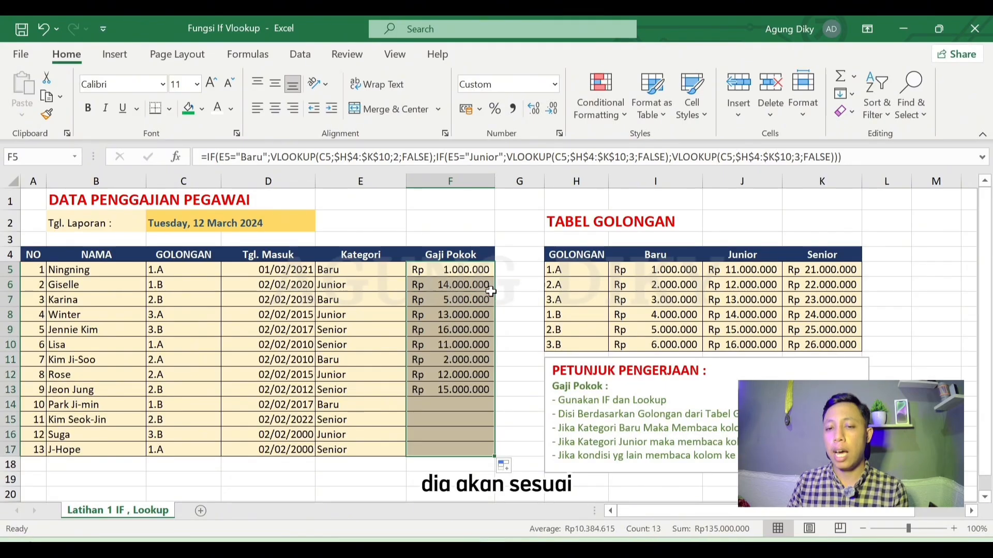
left_click(512, 302)
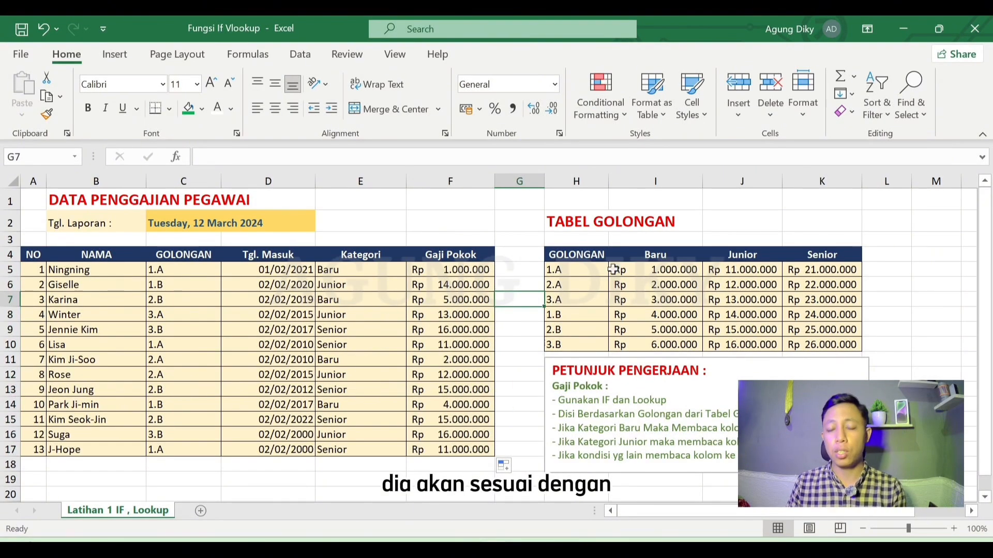
- Review the Baru, Junior and Senior amounts per Golongan in the TABEL GOLONGAN reference table, H4:K10
left_click_drag(577, 269, 843, 319)
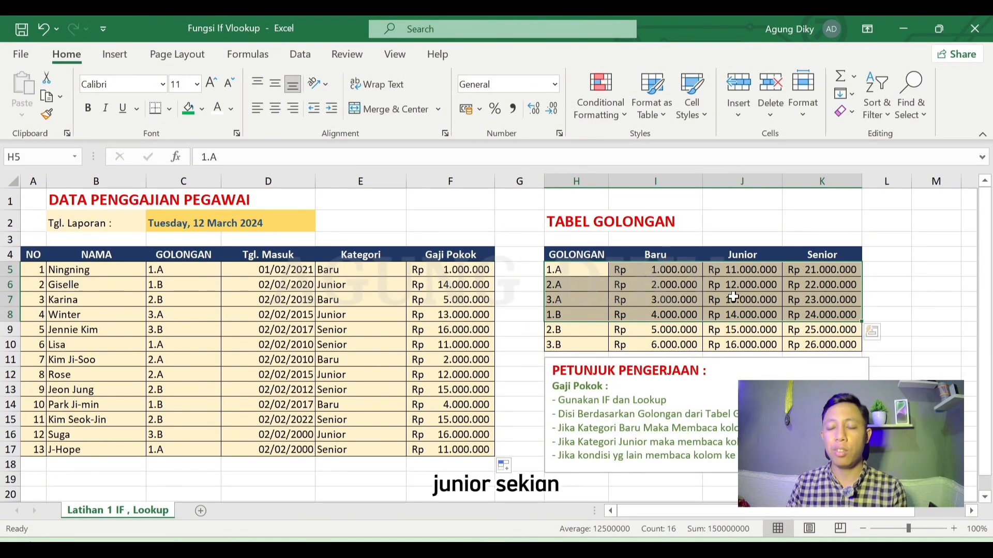
left_click(888, 298)
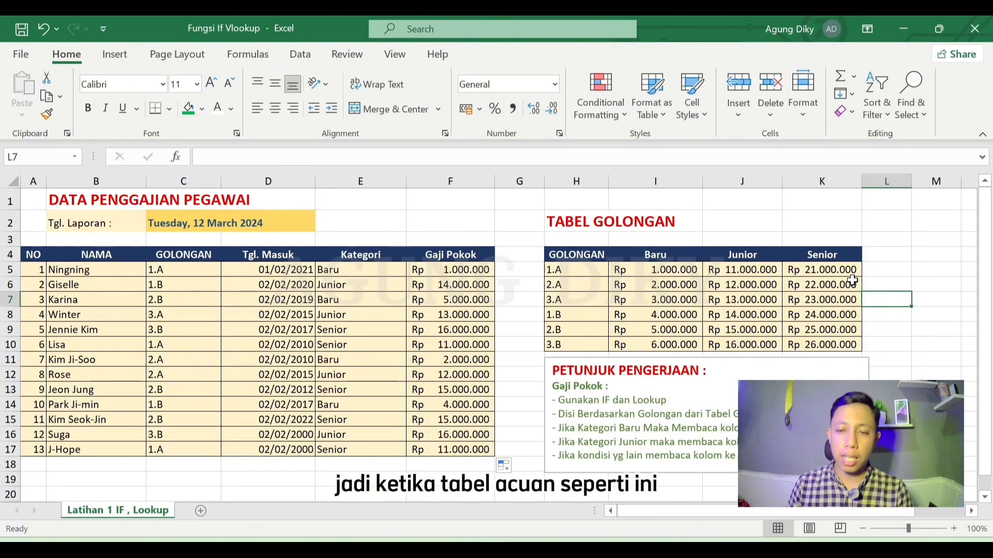
left_click_drag(565, 255, 826, 343)
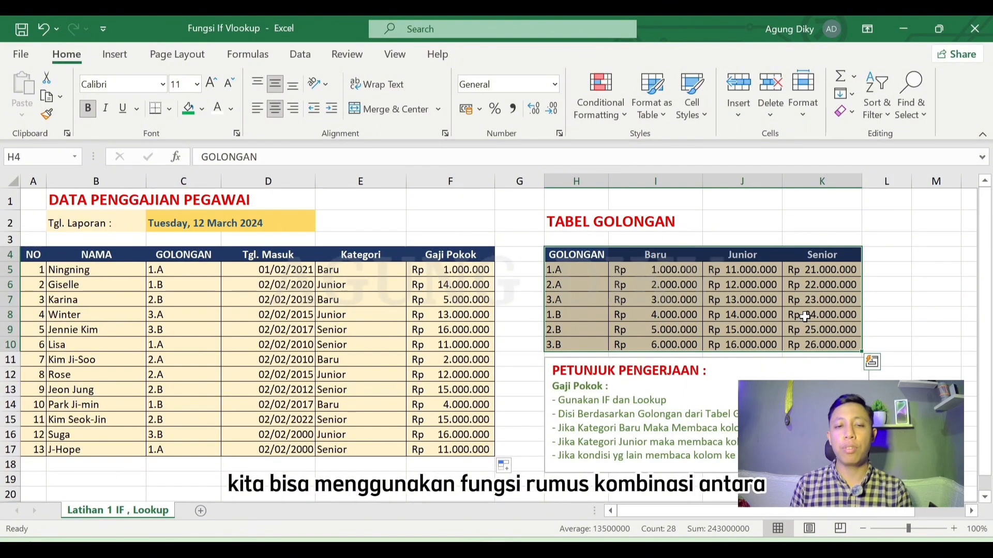